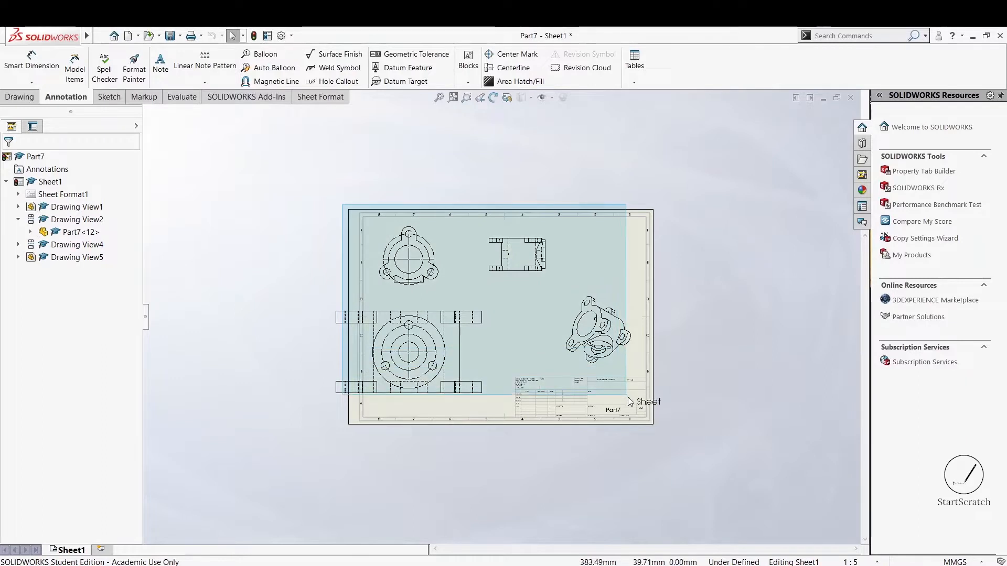
Give the three-lobed flange view, Drawing View1, a custom scale of 1:2
{"action": "scroll", "coordinate": [489, 314], "scroll_direction": "down", "scroll_amount": 2}
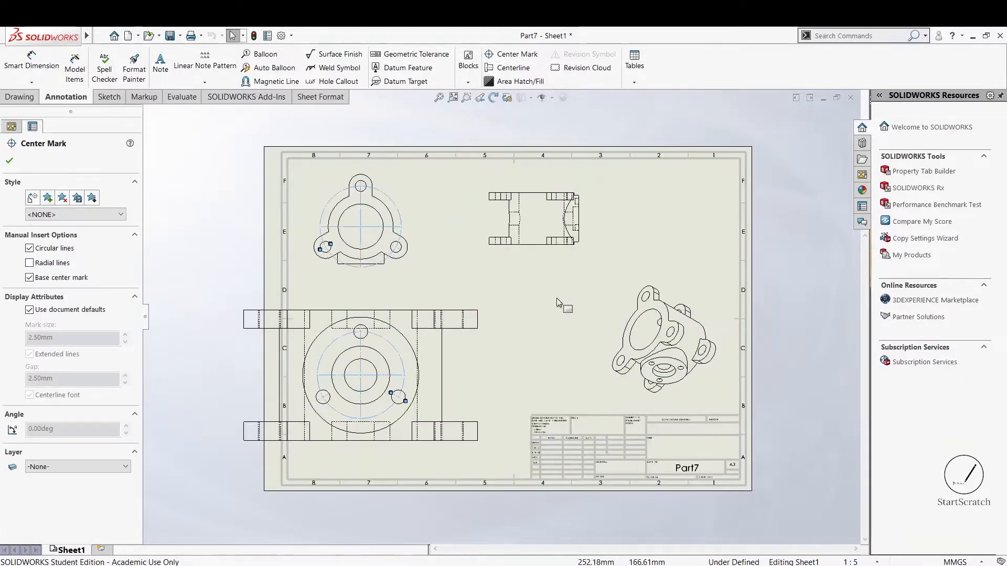
{"action": "key", "text": "Return"}
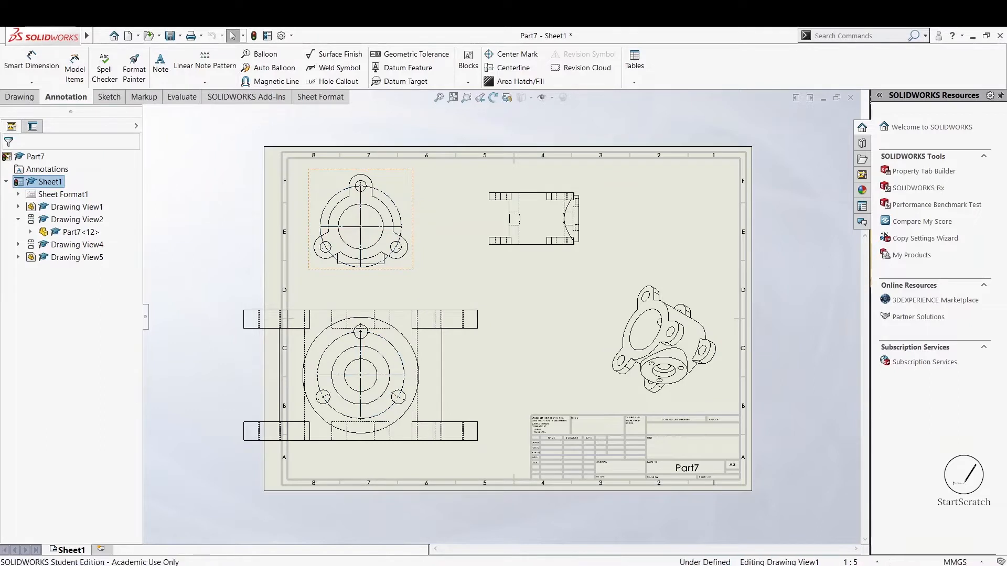
{"action": "left_click", "coordinate": [361, 221]}
{"action": "scroll", "coordinate": [96, 422], "scroll_direction": "down", "scroll_amount": 5}
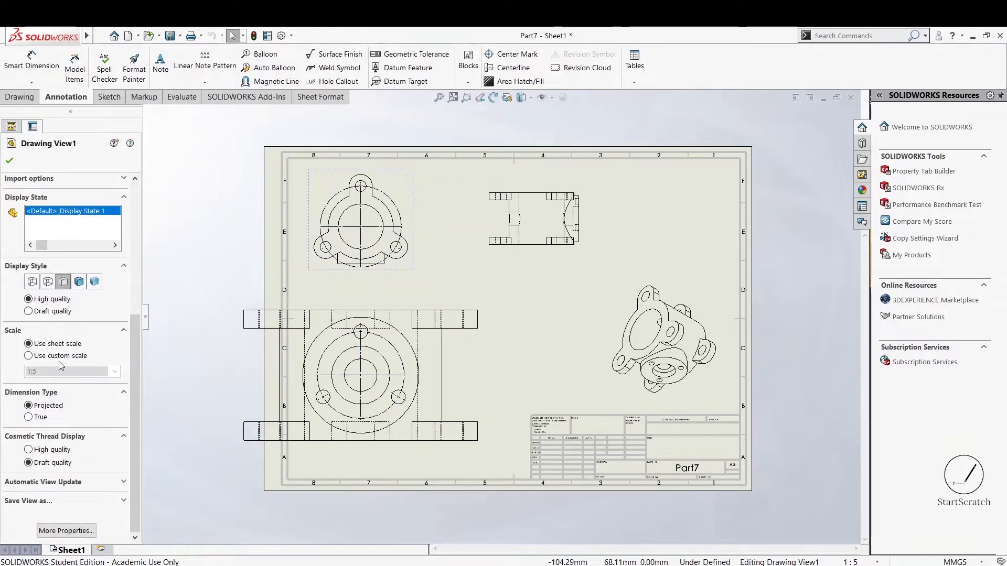
{"action": "left_click", "coordinate": [29, 356]}
{"action": "left_click", "coordinate": [114, 371]}
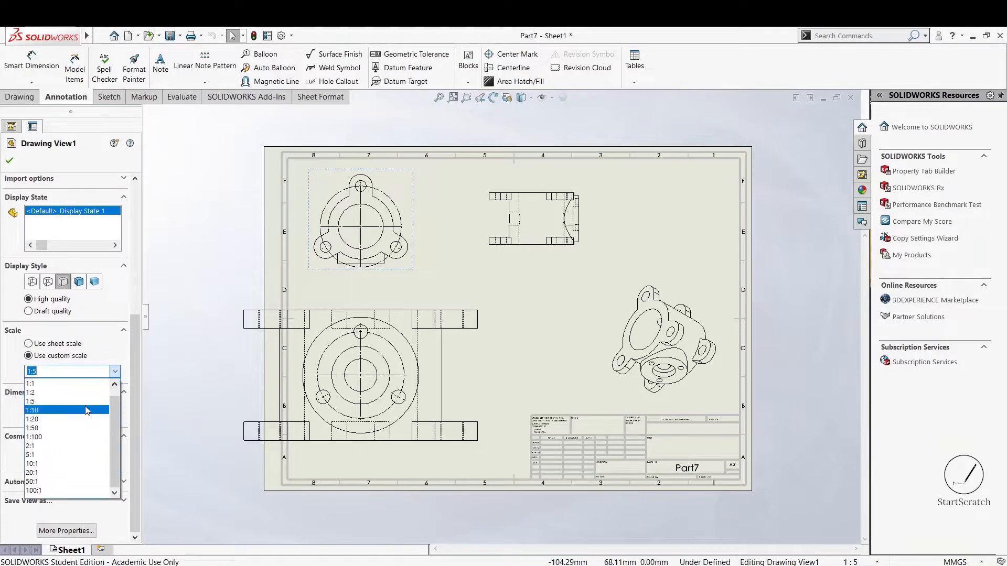
{"action": "left_click", "coordinate": [87, 394]}
{"action": "key", "text": "Up"}
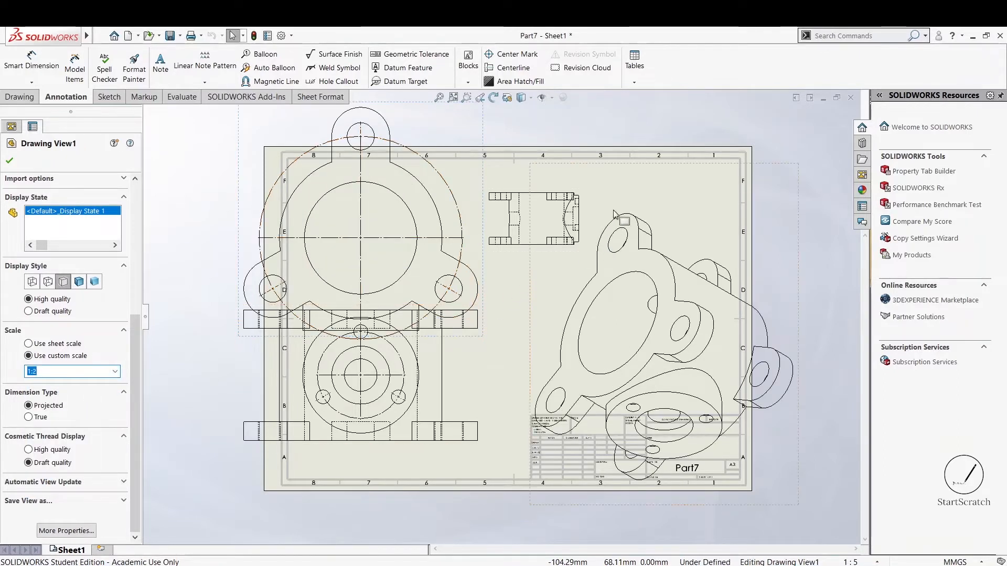
Select Drawing View5 in the upper part of the sheet and give it a custom scale of 1:2
{"action": "left_click", "coordinate": [551, 184]}
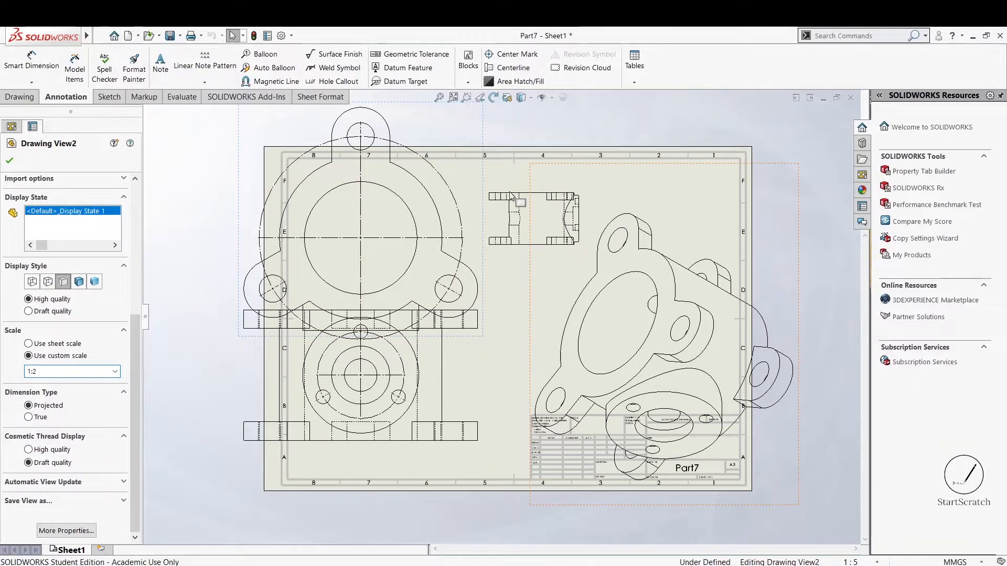
{"action": "left_click", "coordinate": [317, 322]}
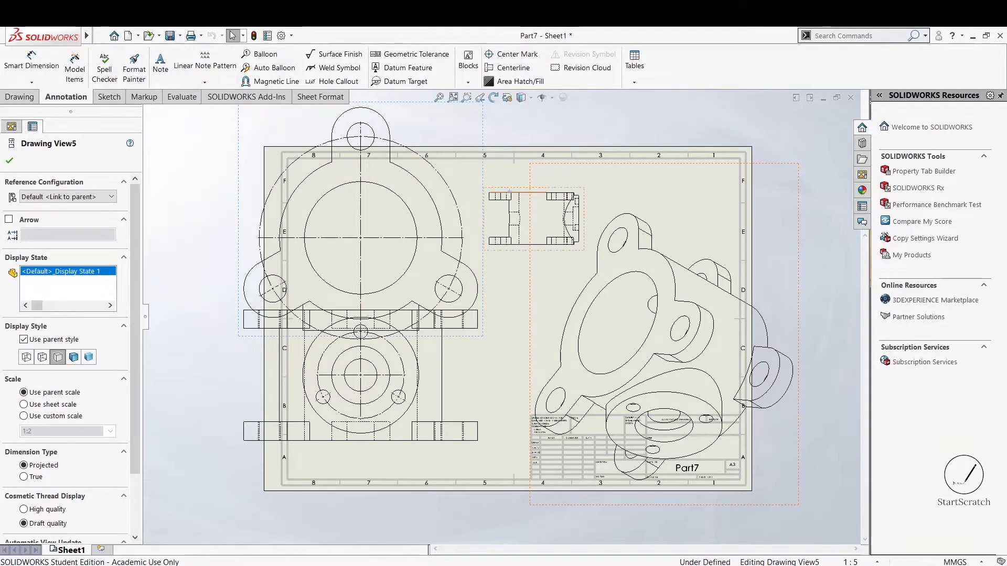
{"action": "left_click", "coordinate": [247, 262]}
{"action": "left_click", "coordinate": [199, 216]}
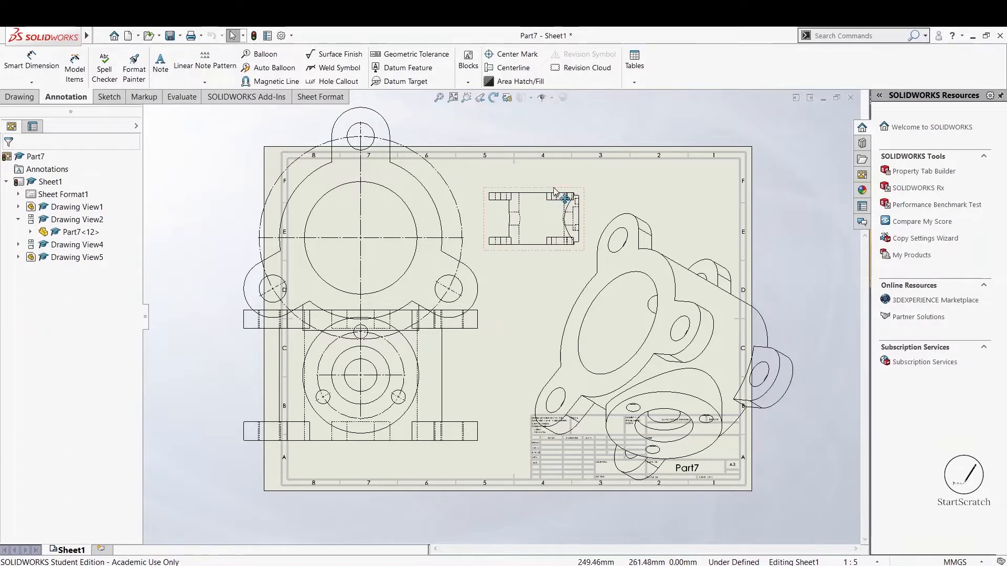
{"action": "left_click", "coordinate": [180, 402]}
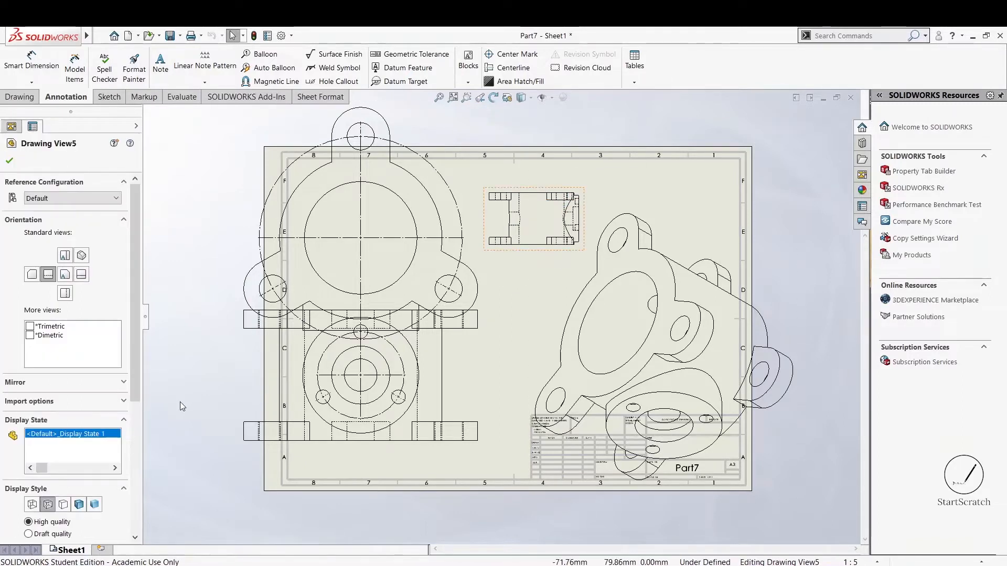
{"action": "scroll", "coordinate": [65, 455], "scroll_direction": "down", "scroll_amount": 10}
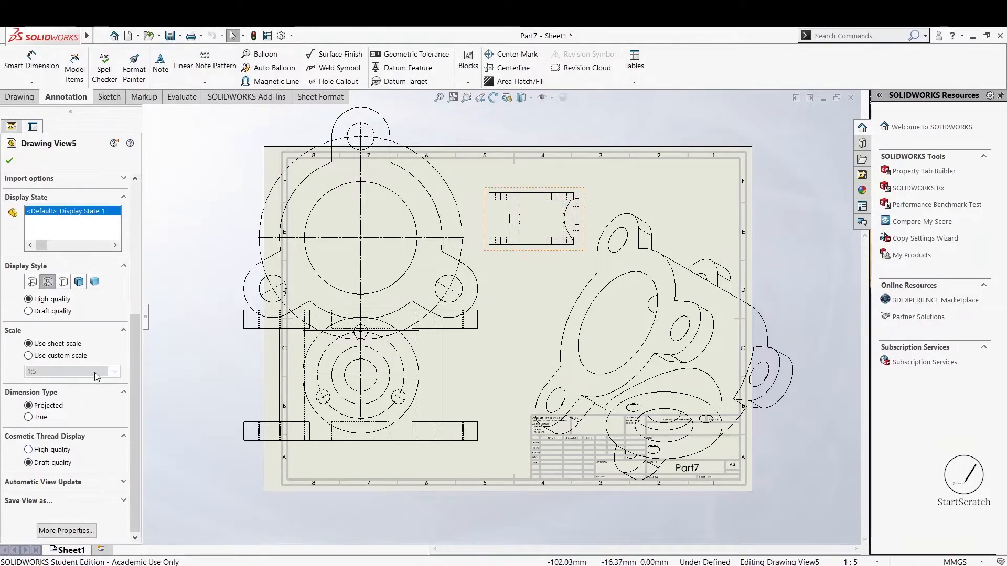
{"action": "left_click", "coordinate": [69, 357]}
{"action": "left_click", "coordinate": [116, 372]}
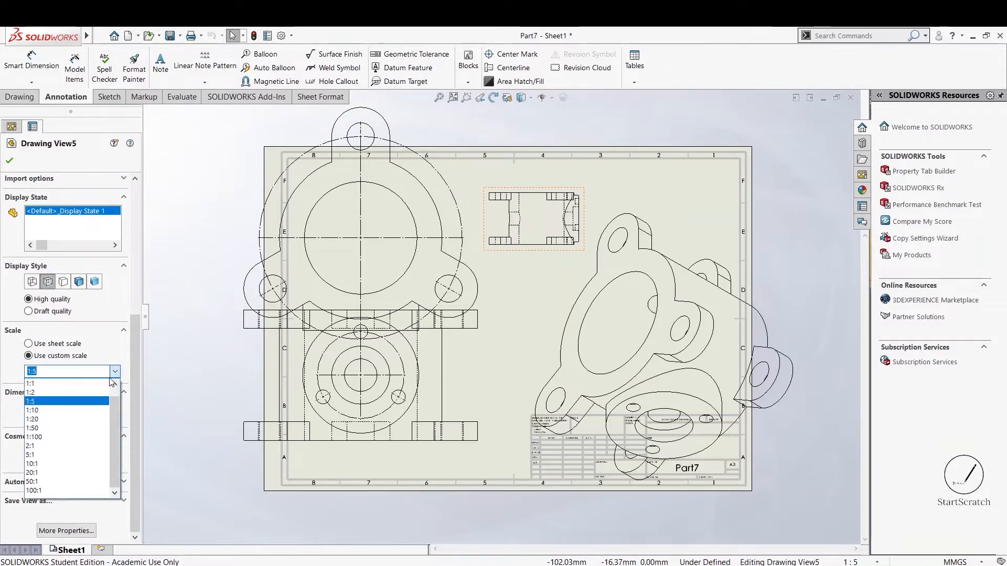
{"action": "left_click", "coordinate": [53, 390]}
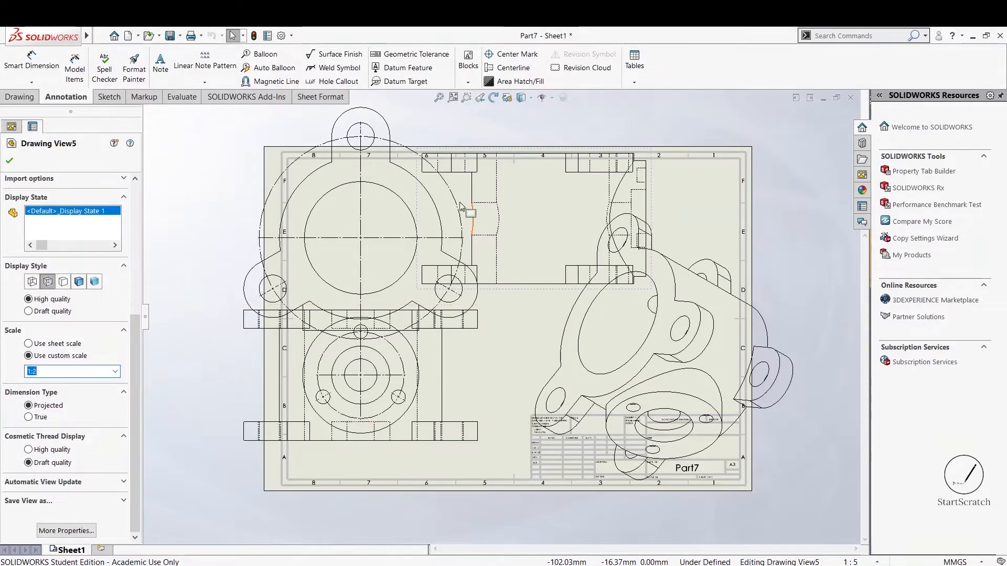
Check the sheet scale stated in the title block and finish editing Drawing View5
{"action": "scroll", "coordinate": [620, 455], "scroll_direction": "down", "scroll_amount": 8}
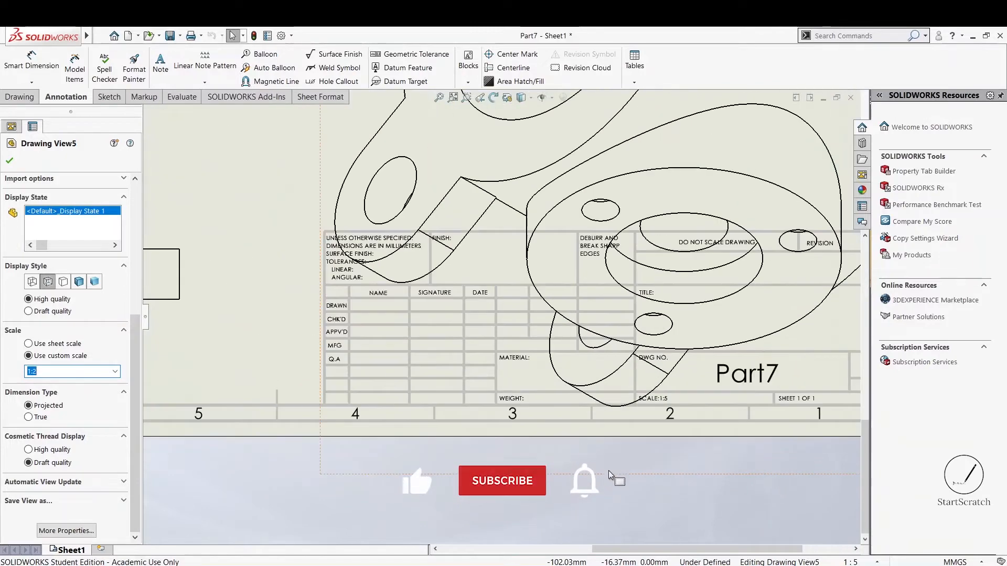
{"action": "scroll", "coordinate": [706, 392], "scroll_direction": "down", "scroll_amount": 2}
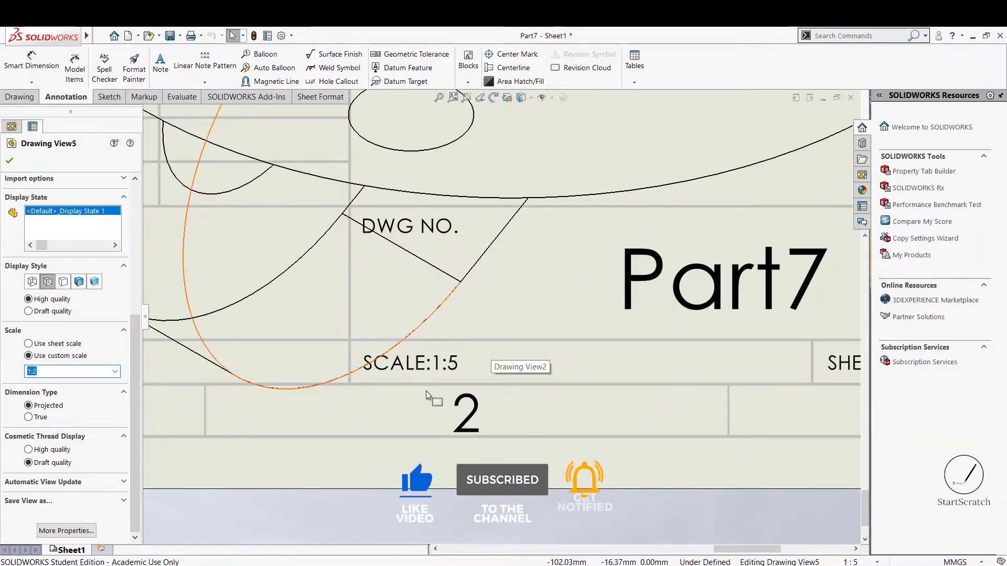
{"action": "scroll", "coordinate": [479, 388], "scroll_direction": "up", "scroll_amount": 4}
{"action": "scroll", "coordinate": [479, 388], "scroll_direction": "up", "scroll_amount": 7}
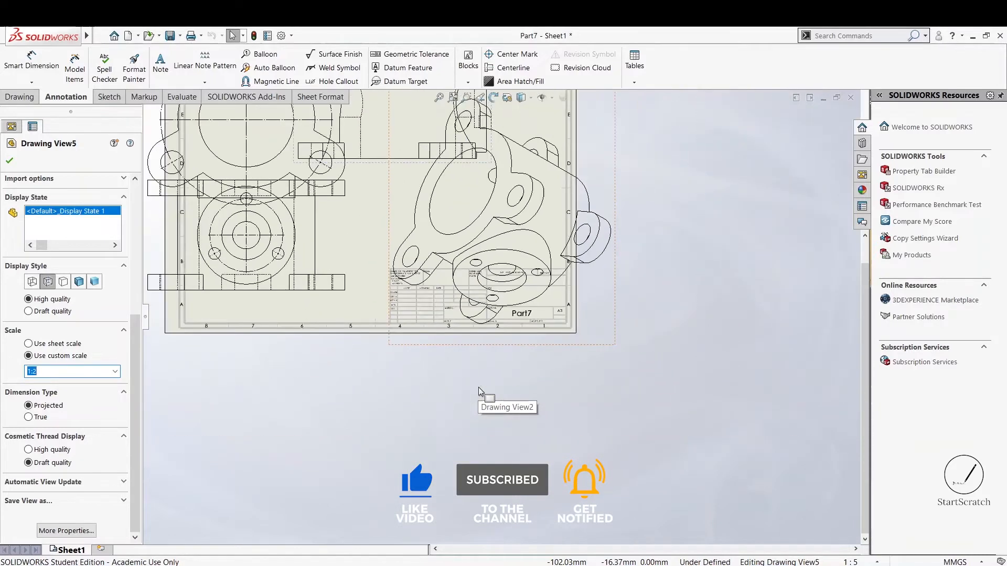
{"action": "scroll", "coordinate": [412, 204], "scroll_direction": "down", "scroll_amount": 2}
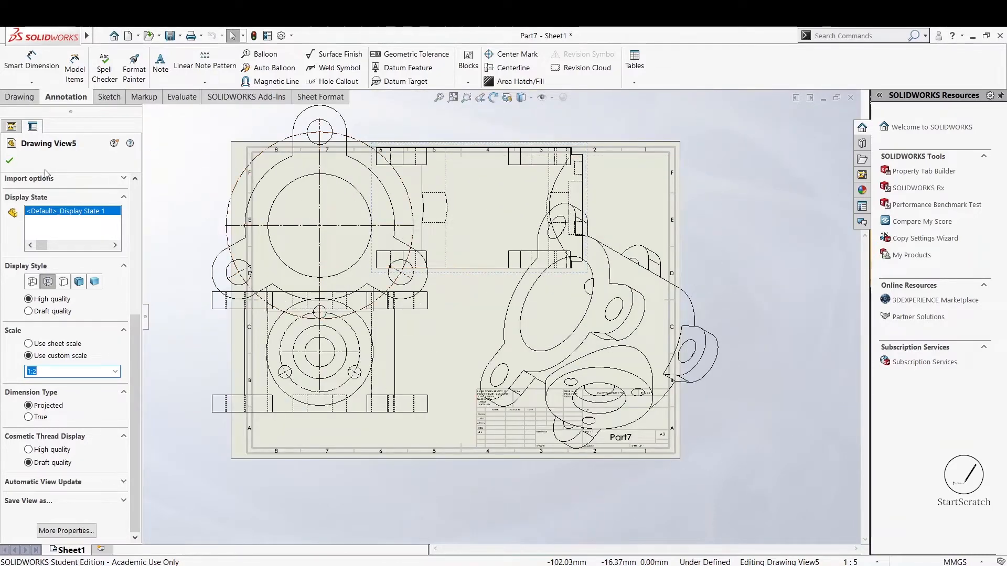
{"action": "left_click", "coordinate": [9, 162]}
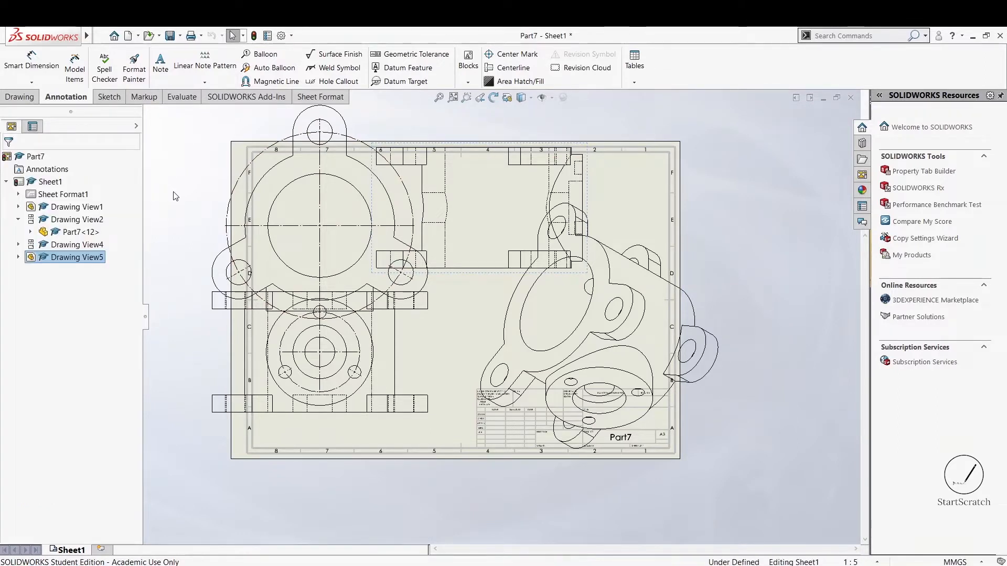
{"action": "left_click", "coordinate": [176, 196]}
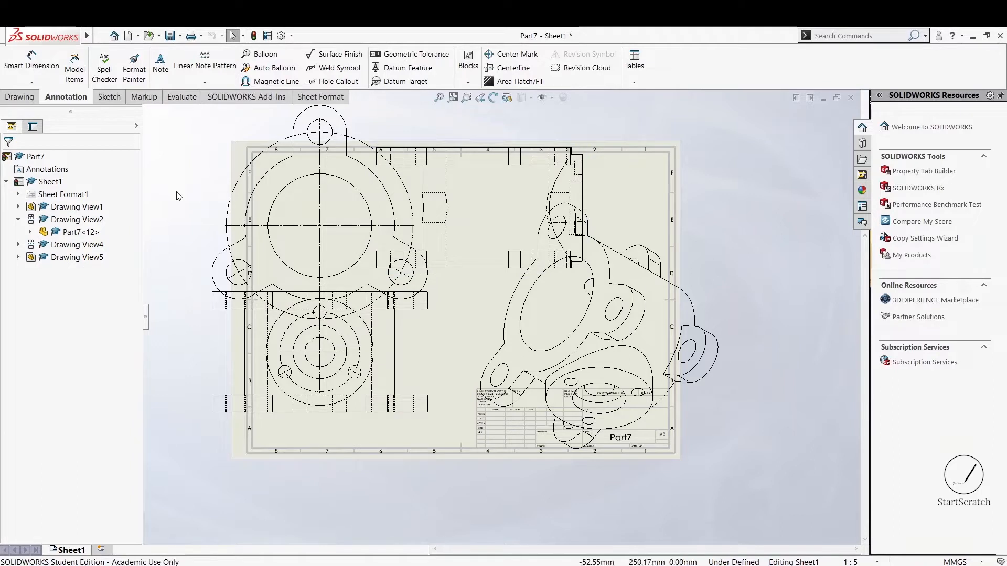
{"action": "left_click_drag", "start_coordinate": [184, 159], "coordinate": [773, 480]}
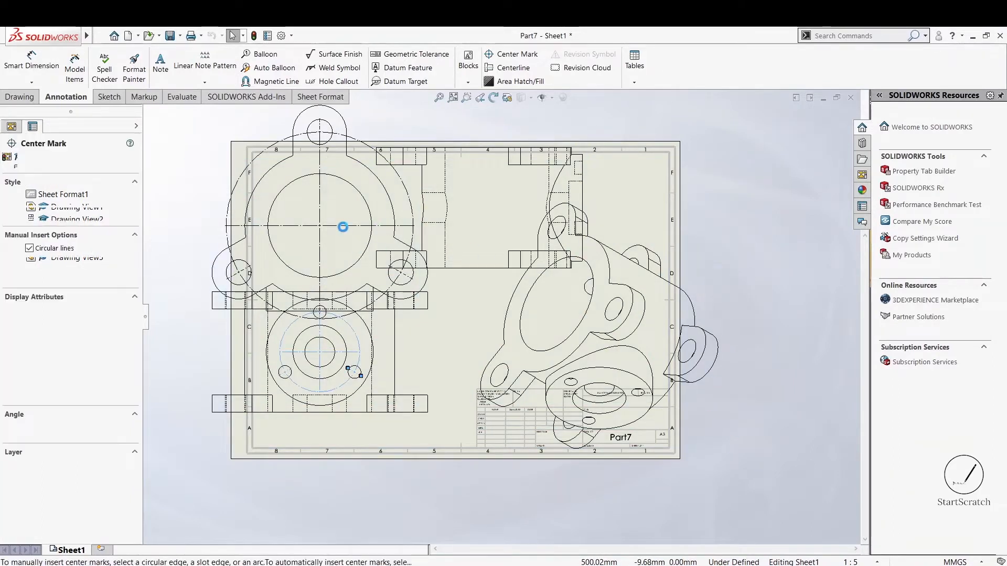
{"action": "left_click", "coordinate": [176, 191]}
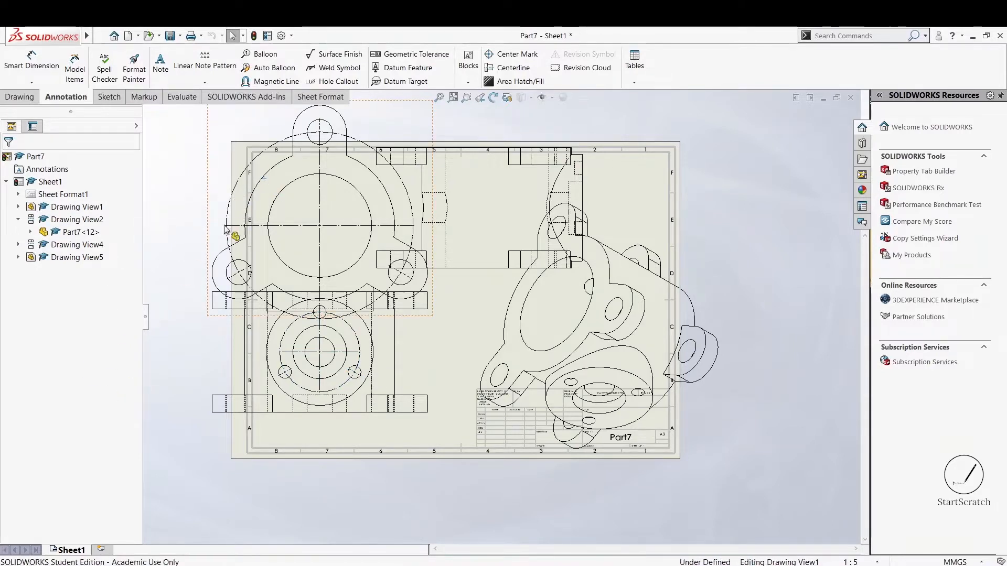
Set Drawing View1, the three-lobed flange view, to use the sheet scale
{"action": "left_click", "coordinate": [211, 269]}
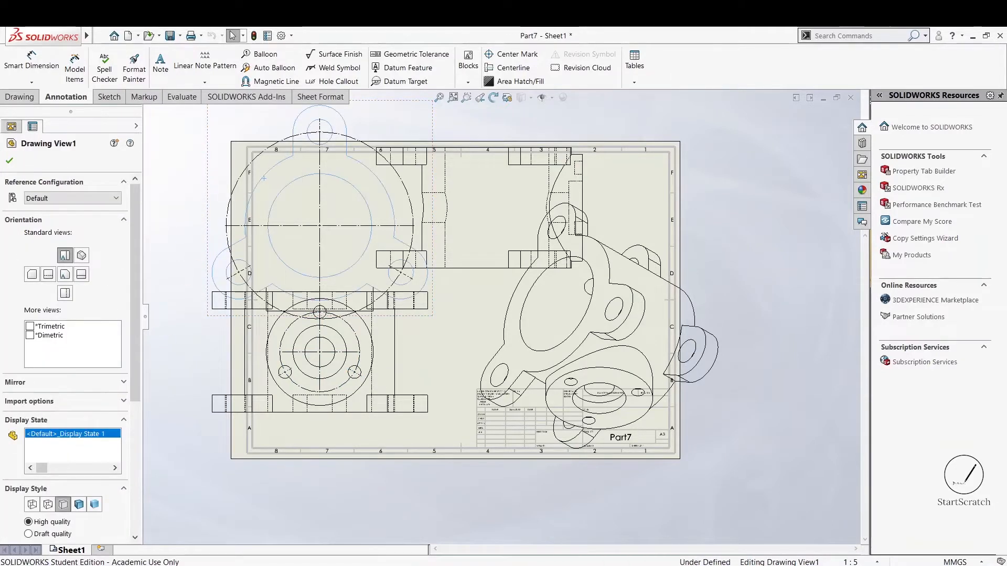
{"action": "scroll", "coordinate": [136, 452], "scroll_direction": "down", "scroll_amount": 3}
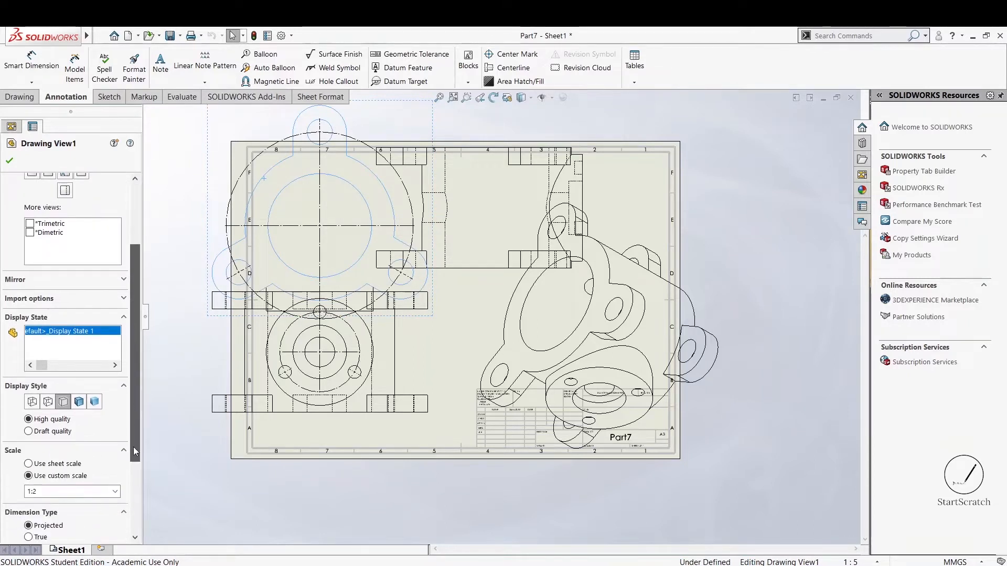
{"action": "left_click", "coordinate": [70, 464]}
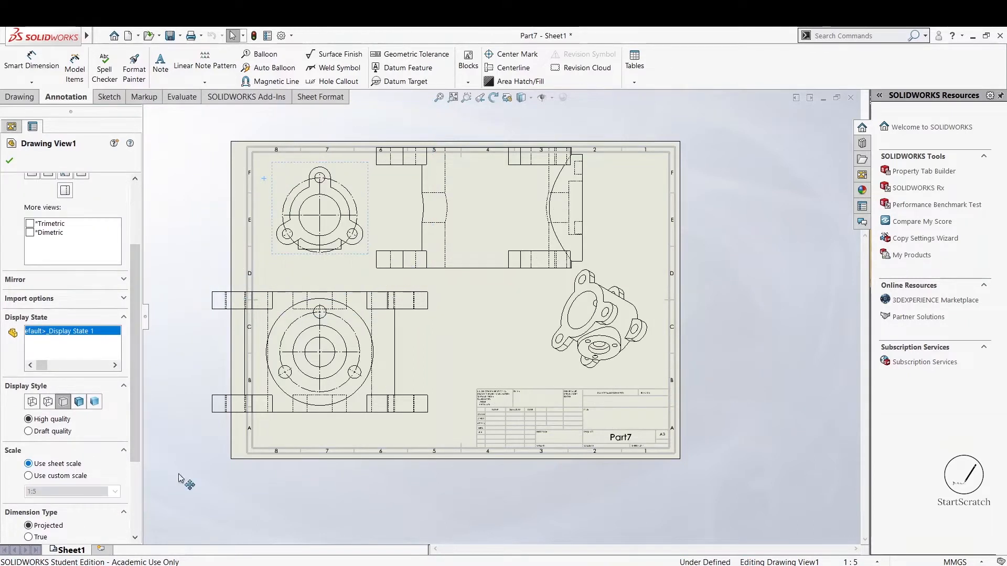
{"action": "left_click", "coordinate": [257, 484]}
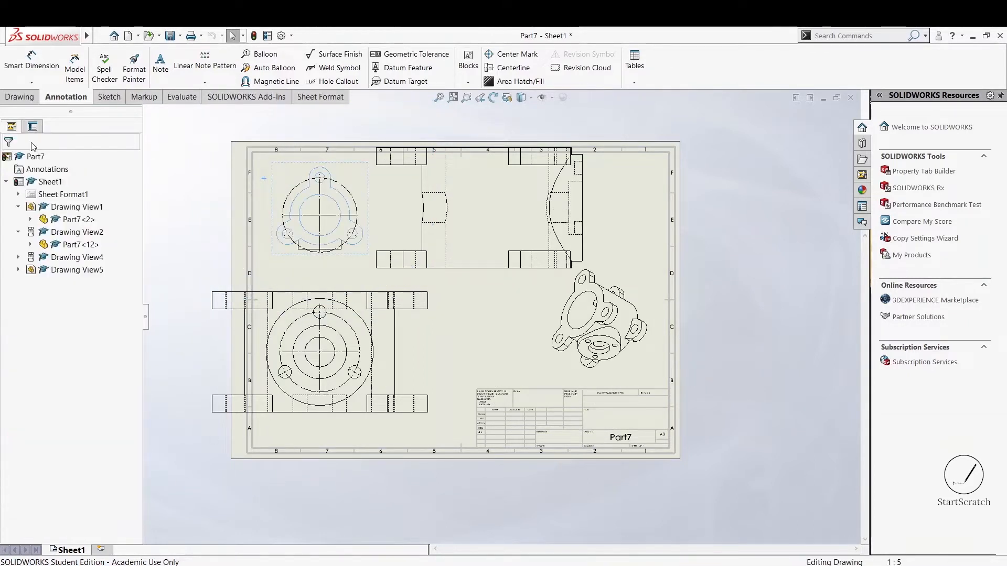
Switch Drawing View4, the view below the flange view, from its custom scale to the sheet scale
{"action": "left_click", "coordinate": [426, 369]}
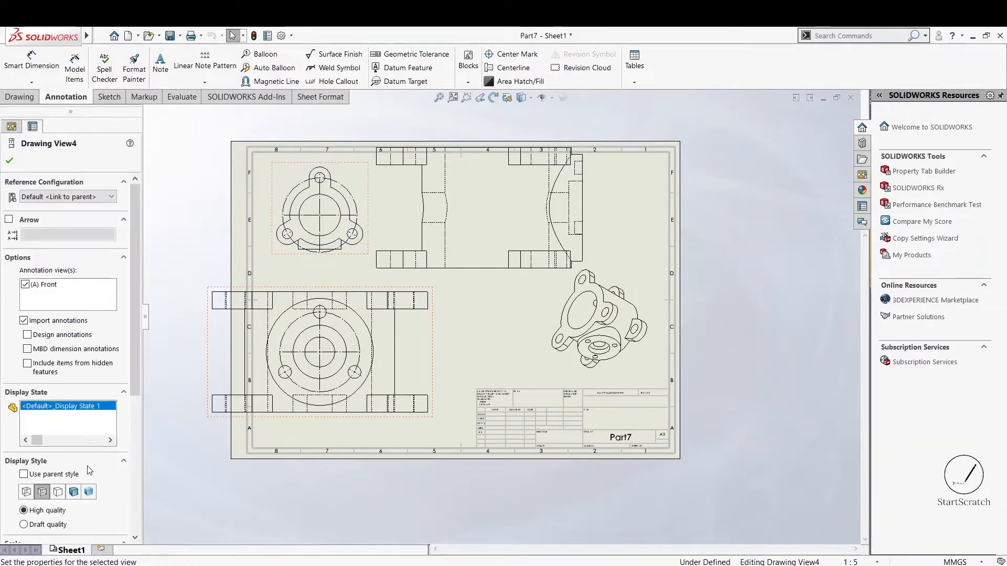
{"action": "scroll", "coordinate": [89, 470], "scroll_direction": "down", "scroll_amount": 5}
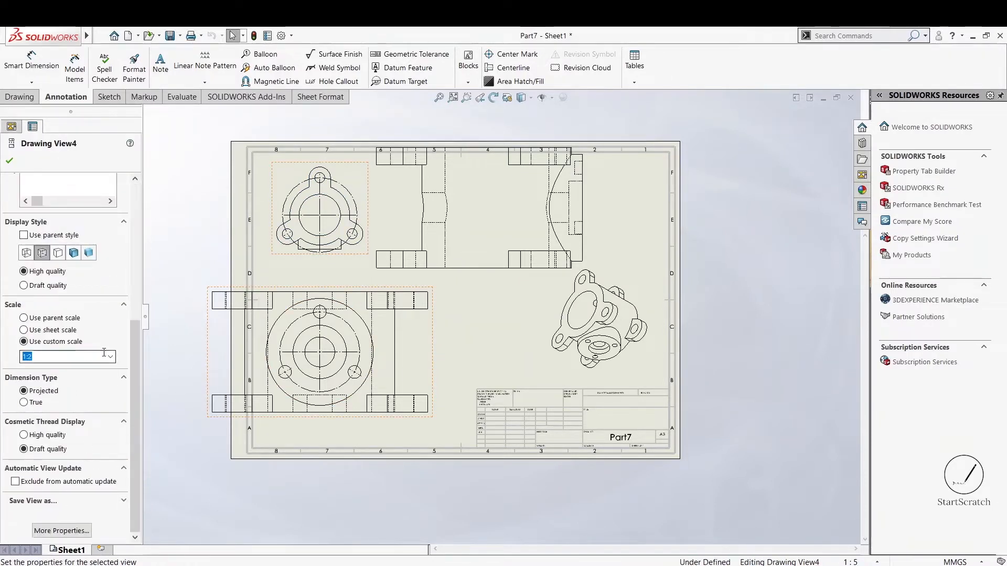
{"action": "left_click", "coordinate": [57, 330]}
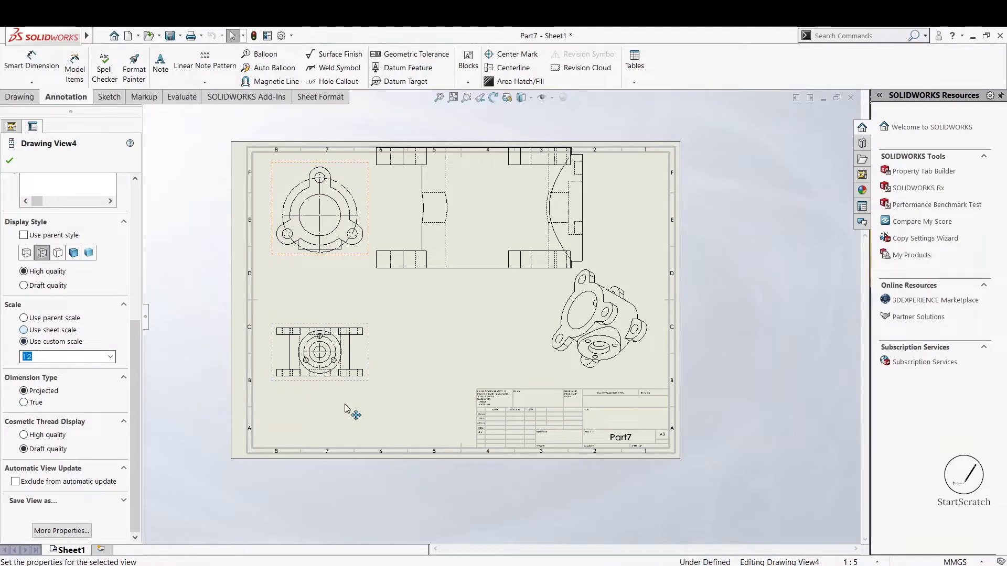
Set Drawing View5 to use the sheet scale and accept the change
{"action": "left_click", "coordinate": [462, 263]}
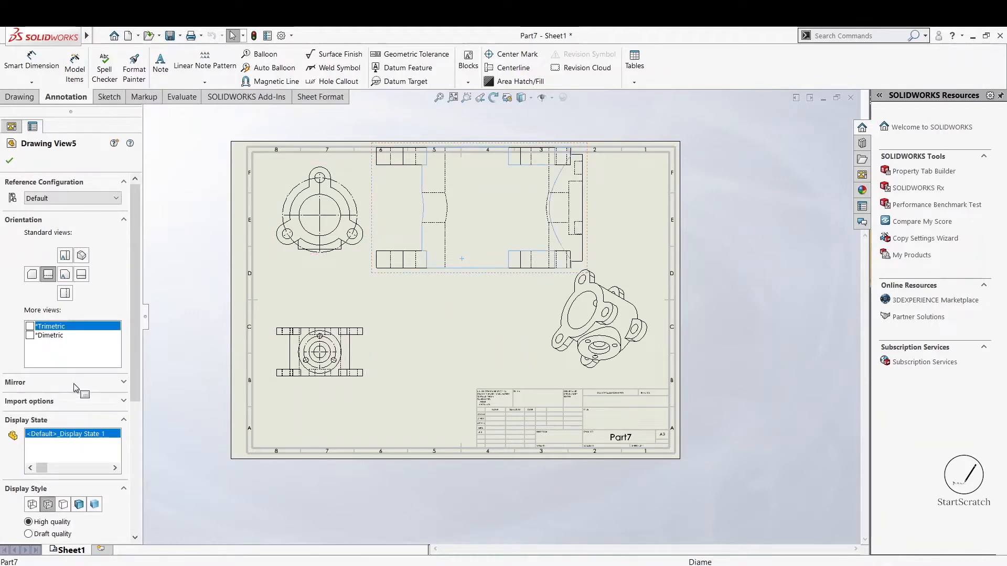
{"action": "key", "text": "Escape"}
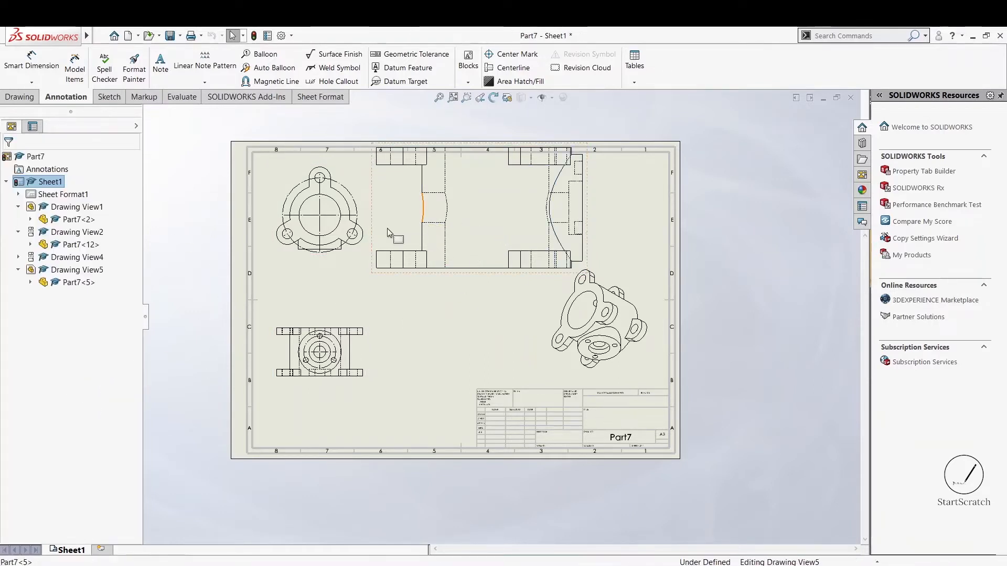
{"action": "scroll", "coordinate": [83, 384], "scroll_direction": "down", "scroll_amount": 5}
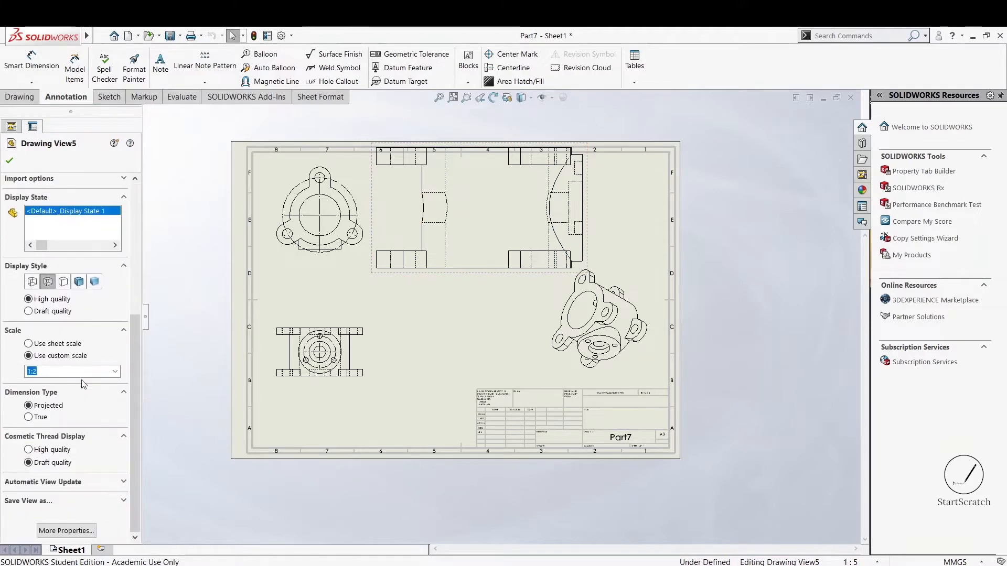
{"action": "left_click", "coordinate": [37, 346]}
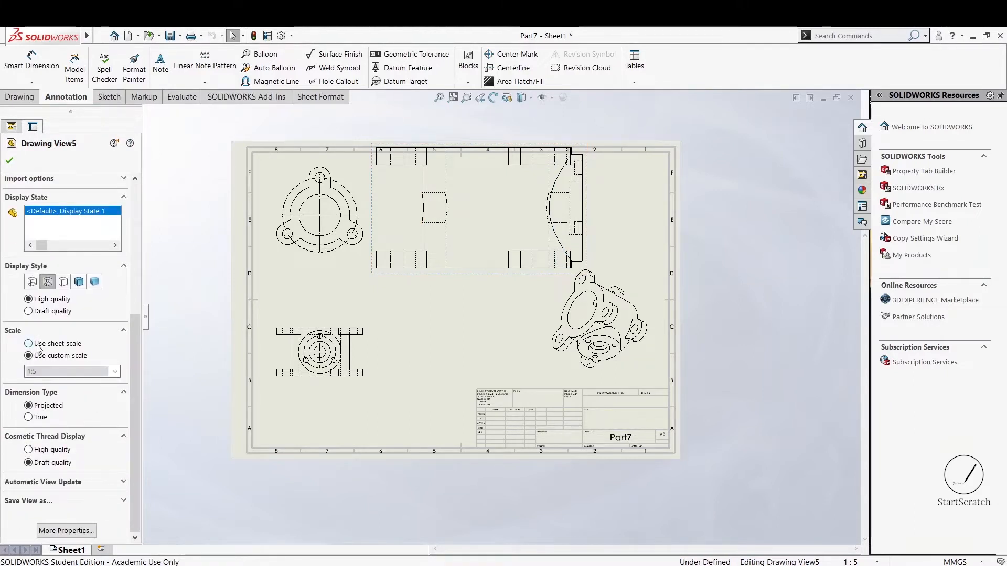
{"action": "left_click", "coordinate": [9, 162]}
{"action": "left_click", "coordinate": [418, 361]}
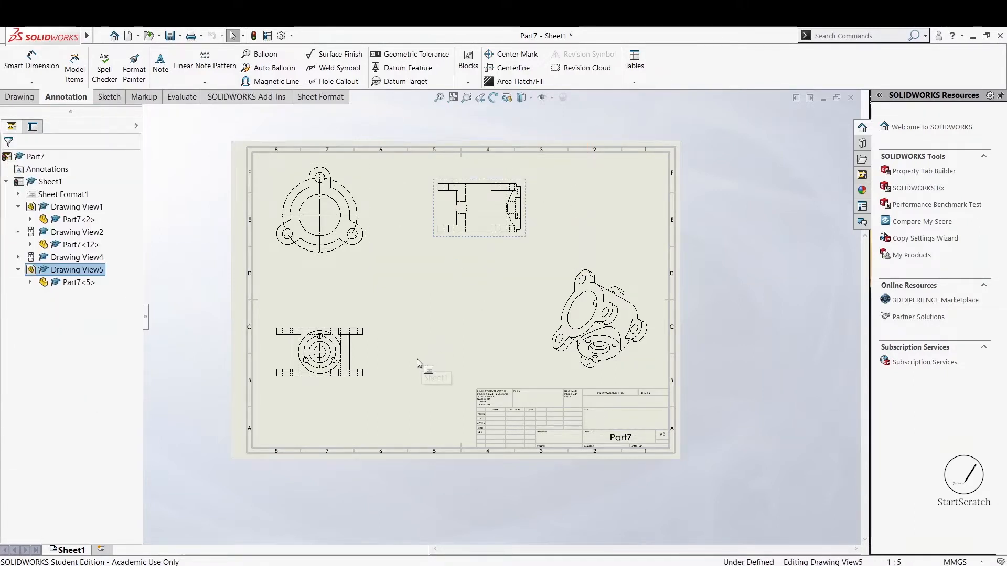
Set the sheet scale to 1:2 in the sheet properties and check the scale stated in the title block
{"action": "right_click", "coordinate": [418, 305]}
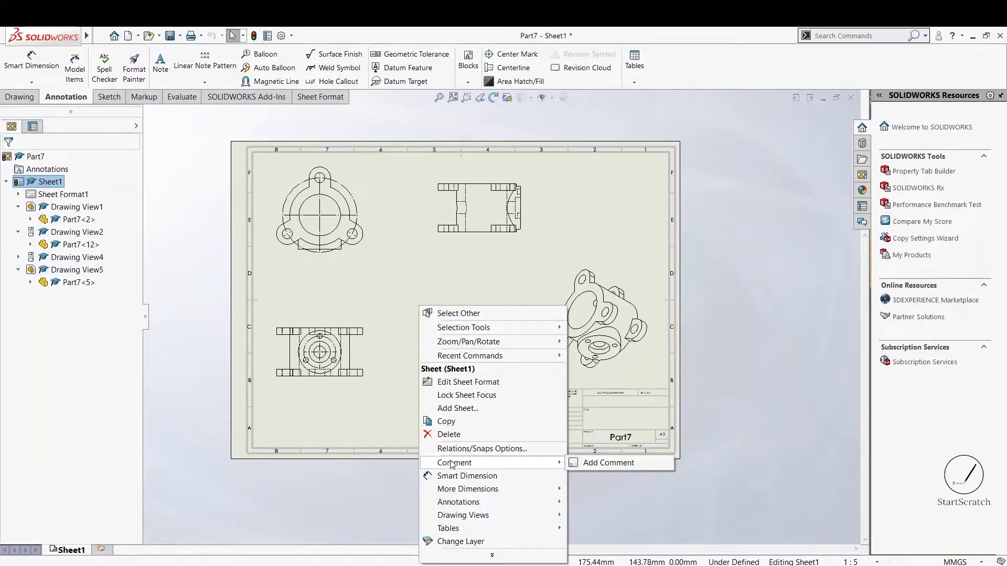
{"action": "left_click", "coordinate": [503, 558]}
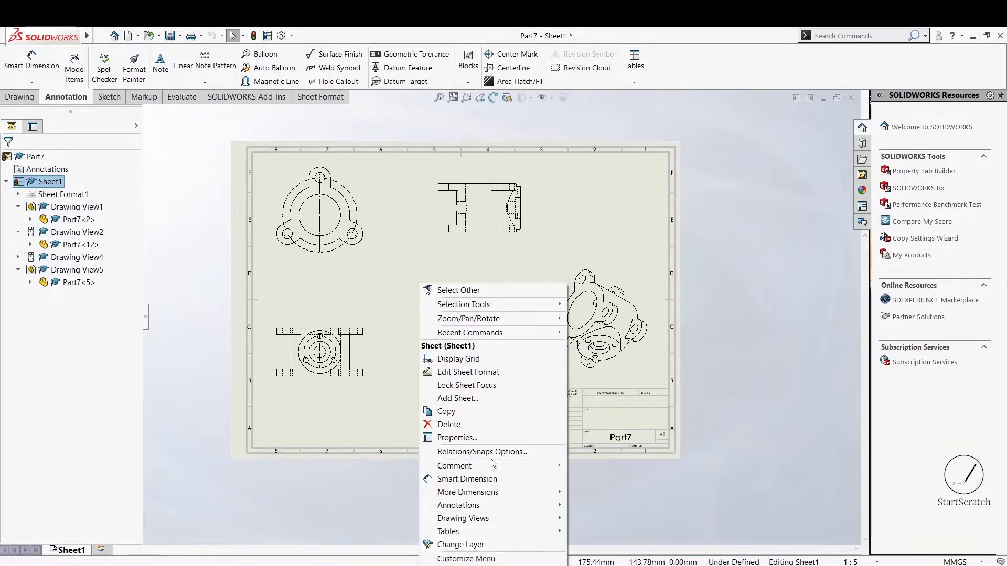
{"action": "left_click", "coordinate": [491, 444]}
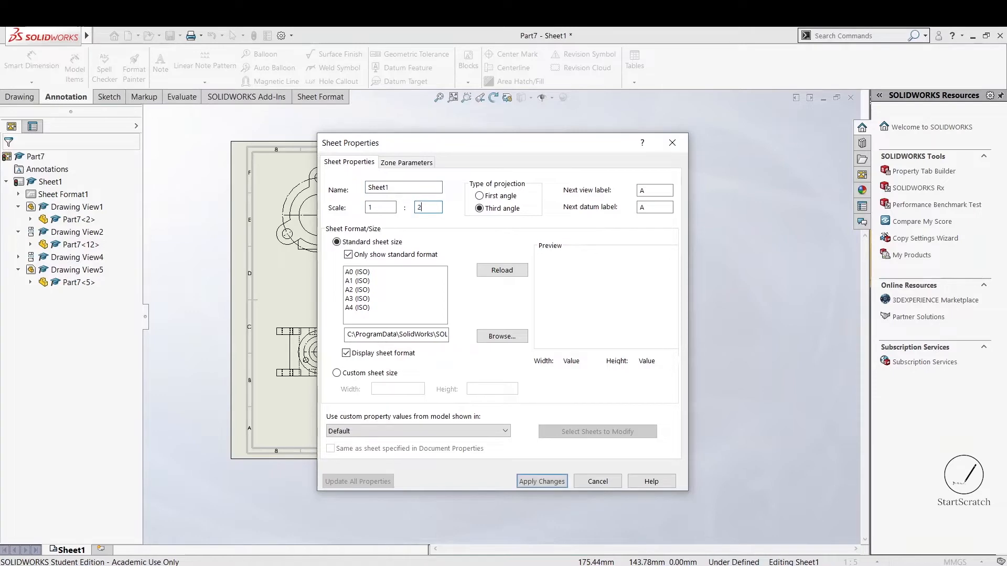
{"action": "left_click", "coordinate": [543, 481]}
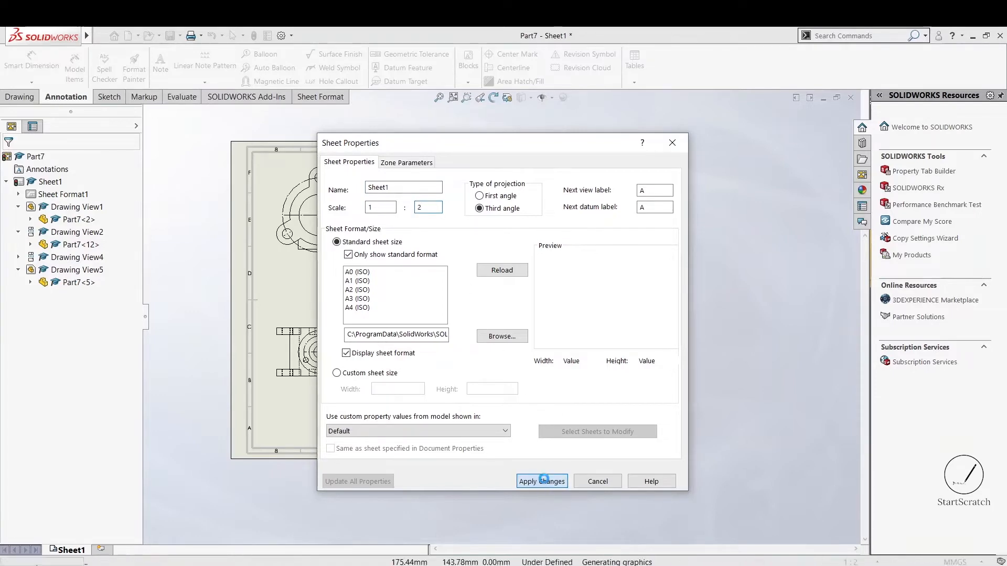
{"action": "scroll", "coordinate": [559, 447], "scroll_direction": "down", "scroll_amount": 3}
{"action": "scroll", "coordinate": [559, 447], "scroll_direction": "down", "scroll_amount": 4}
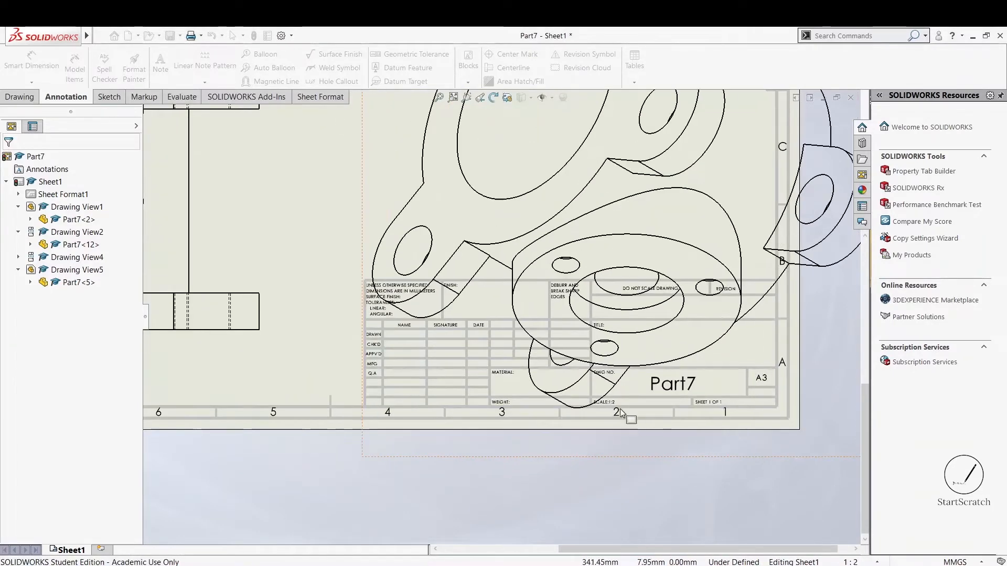
{"action": "scroll", "coordinate": [581, 390], "scroll_direction": "up", "scroll_amount": 8}
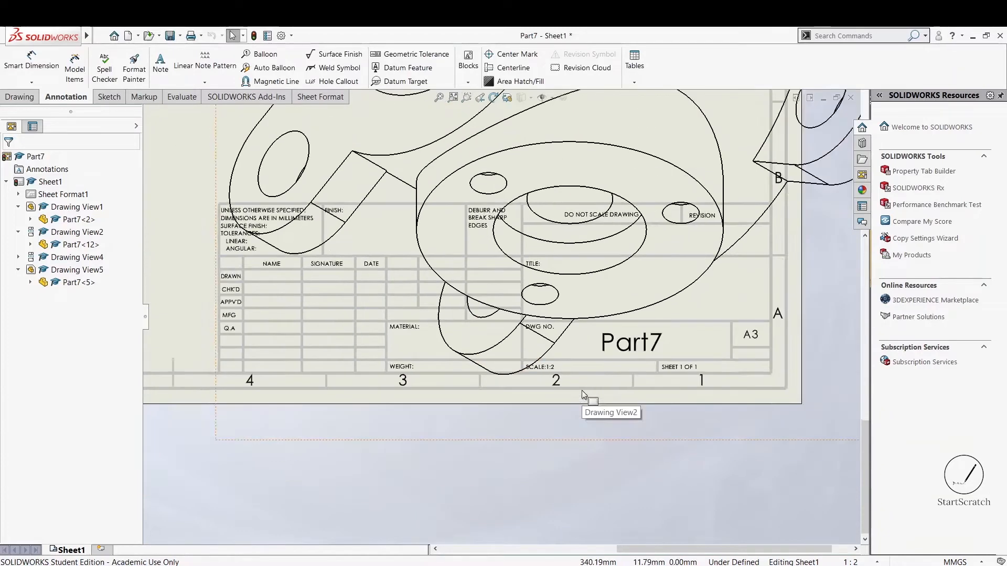
{"action": "scroll", "coordinate": [406, 151], "scroll_direction": "down", "scroll_amount": 5}
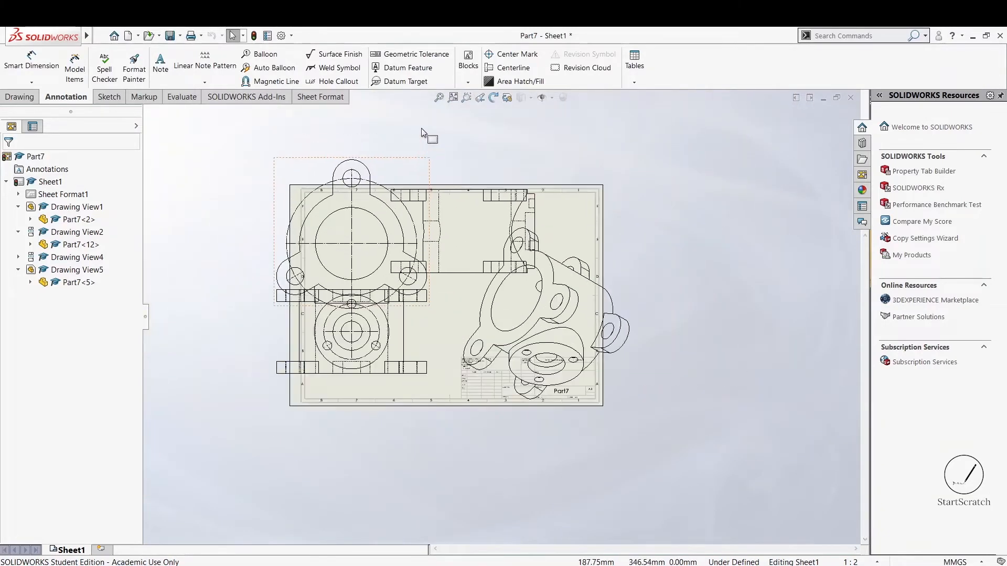
Change the sheet format to A2 (ISO) and agree to delete the modified sheet format notes
{"action": "key", "text": "z"}
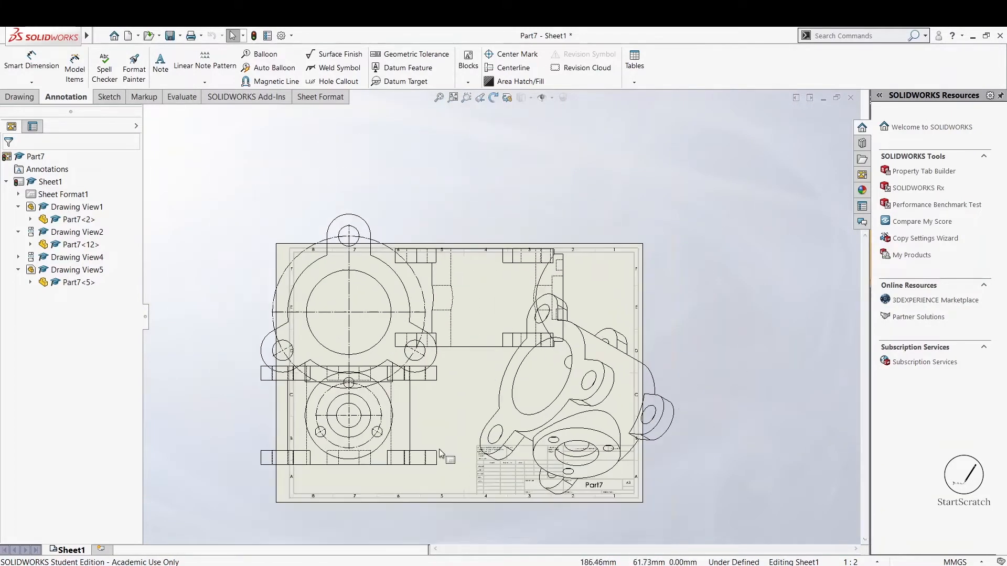
{"action": "right_click", "coordinate": [459, 385]}
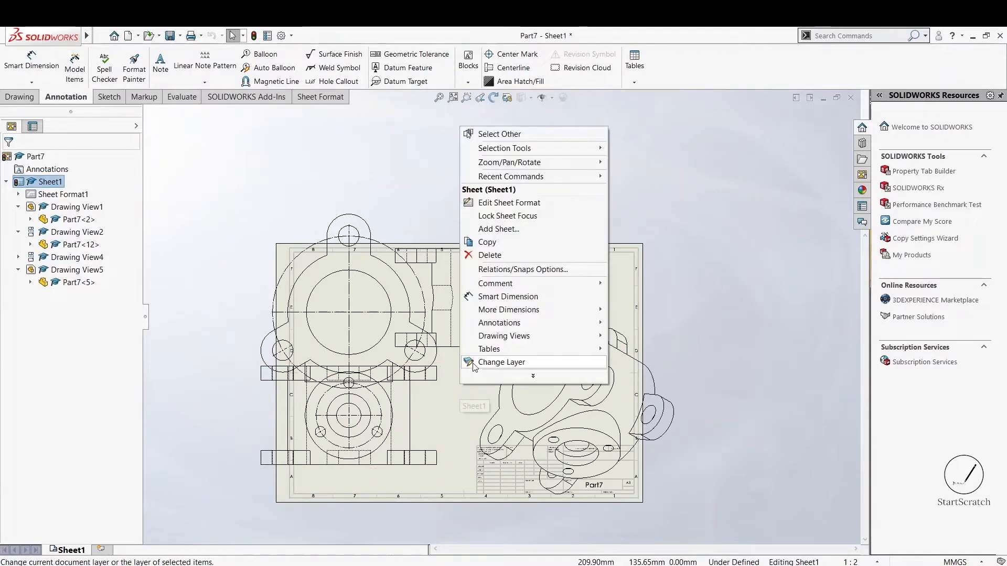
{"action": "left_click", "coordinate": [562, 380]}
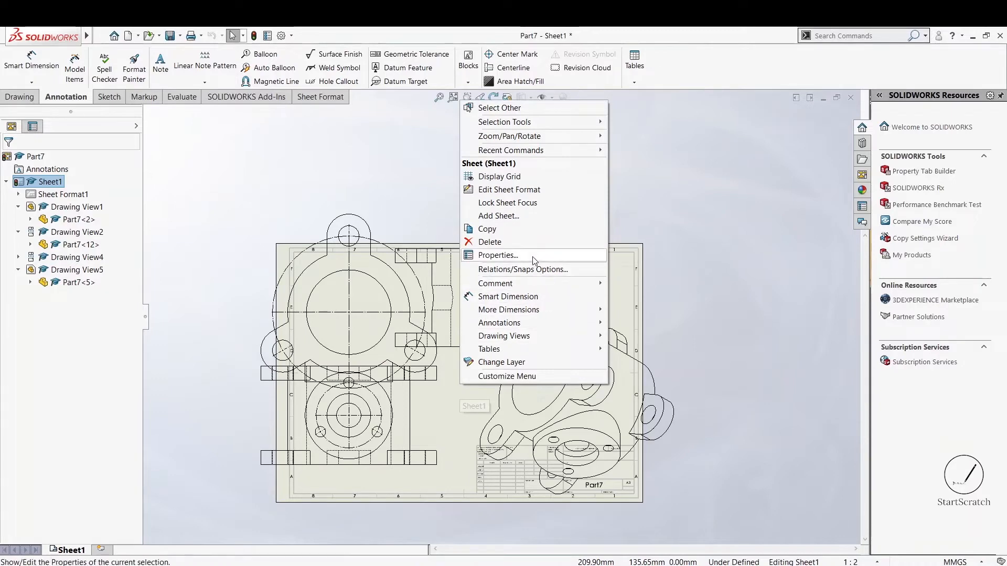
{"action": "left_click", "coordinate": [533, 257]}
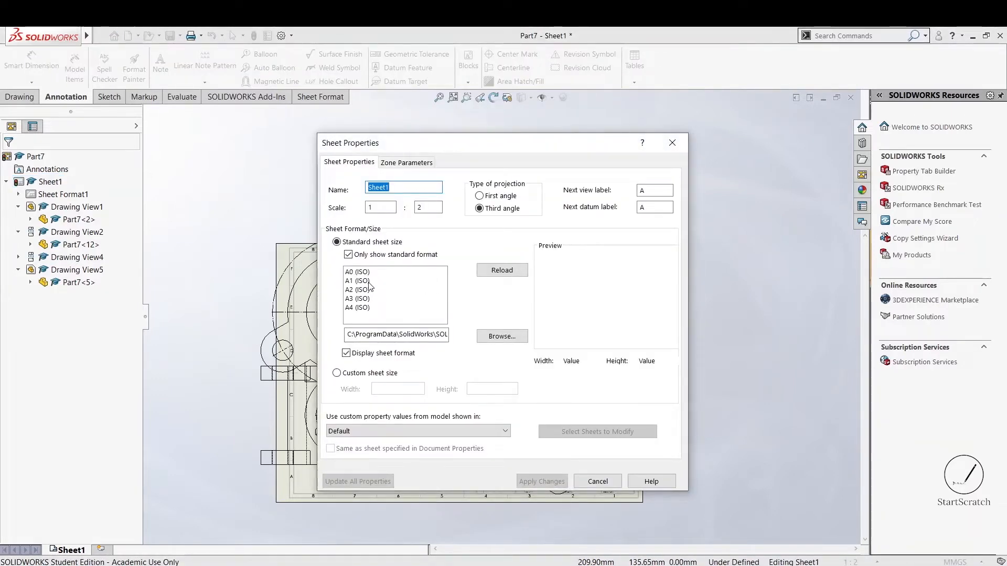
{"action": "left_click", "coordinate": [367, 290]}
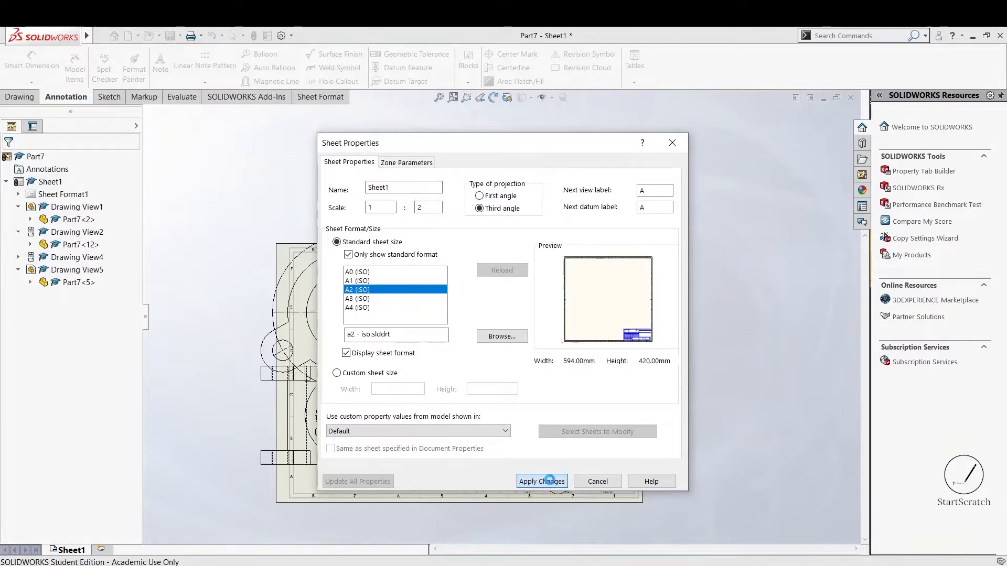
{"action": "left_click", "coordinate": [549, 481]}
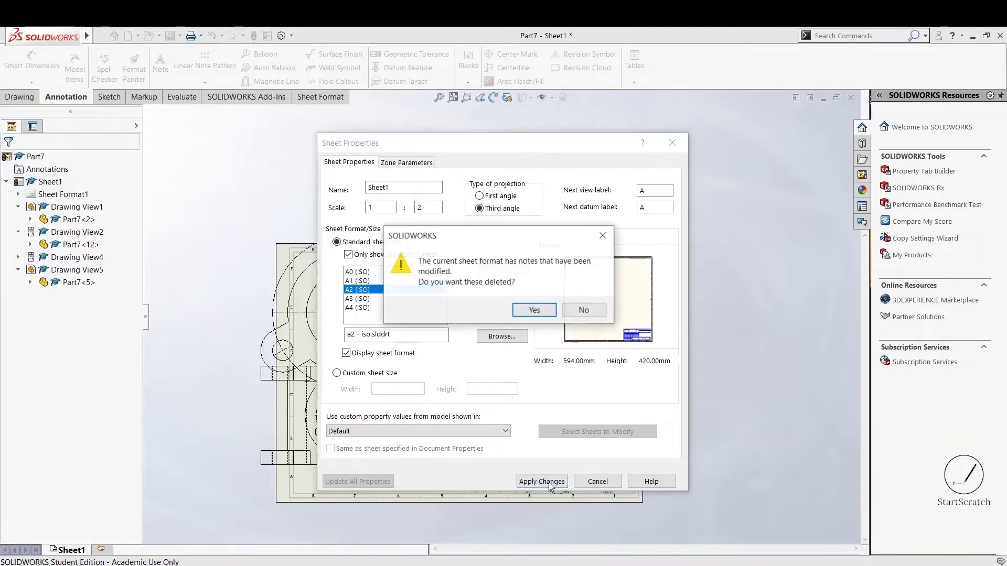
{"action": "left_click", "coordinate": [533, 311]}
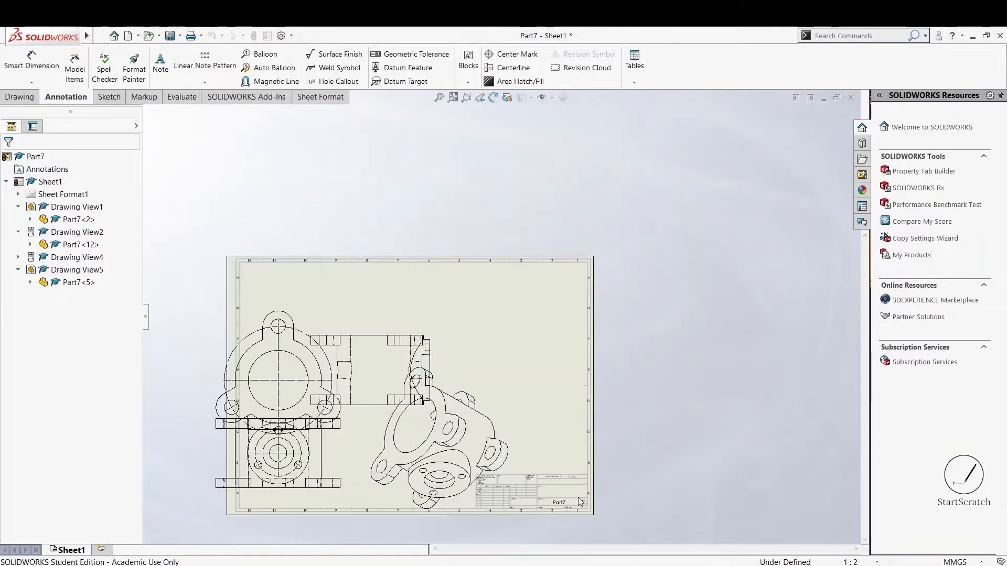
Spread the overlapping flange view, side view and isometric view apart across the A2 sheet
{"action": "key", "text": "f"}
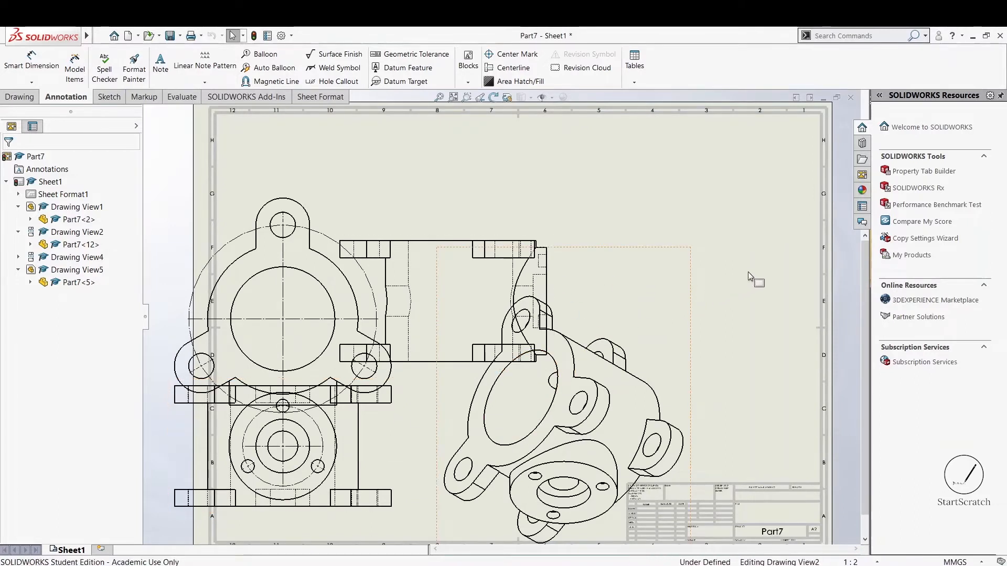
{"action": "left_click", "coordinate": [775, 263]}
{"action": "key", "text": "Escape"}
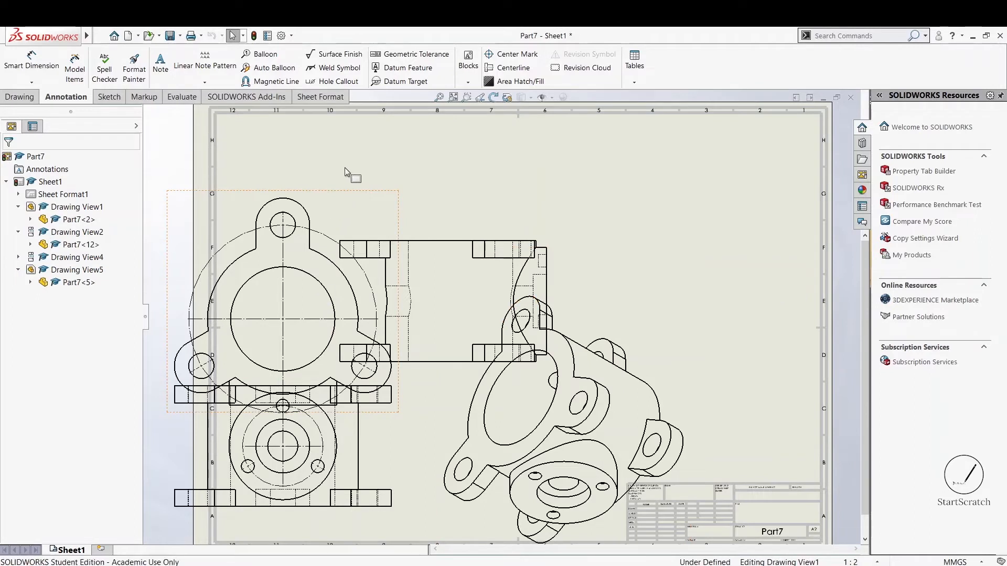
{"action": "left_click", "coordinate": [359, 142]}
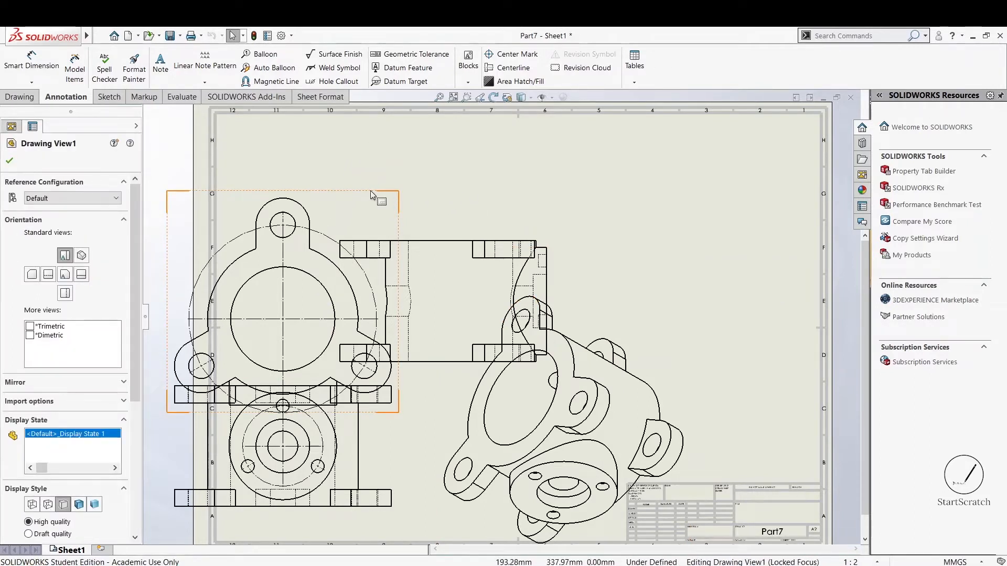
{"action": "mouse_move", "coordinate": [373, 165]}
{"action": "left_mouse_down"}
{"action": "mouse_move", "coordinate": [379, 98]}
{"action": "mouse_move", "coordinate": [438, 50]}
{"action": "left_mouse_up"}
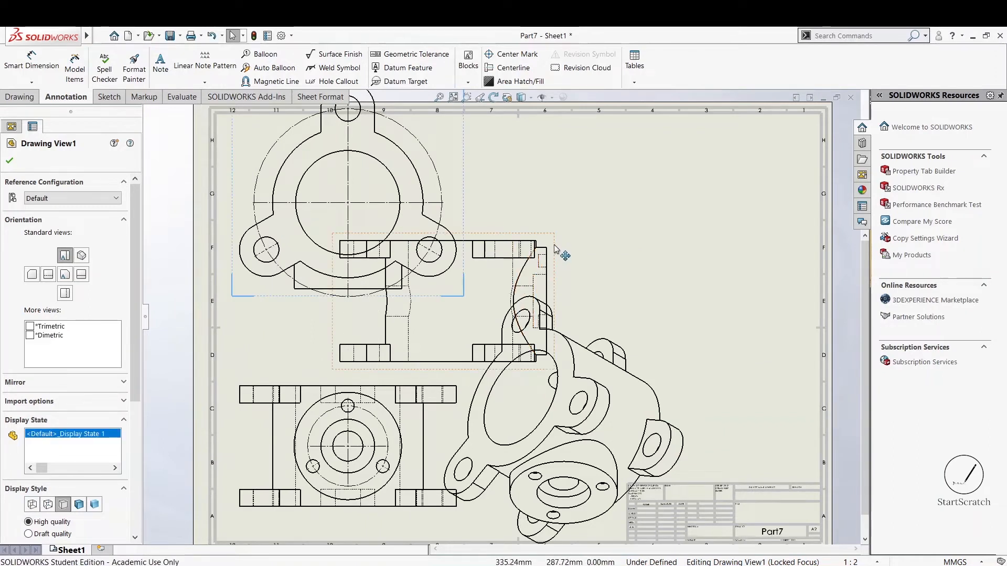
{"action": "mouse_move", "coordinate": [557, 251]}
{"action": "left_mouse_down"}
{"action": "mouse_move", "coordinate": [636, 206]}
{"action": "mouse_move", "coordinate": [795, 153]}
{"action": "mouse_move", "coordinate": [801, 139]}
{"action": "left_mouse_up"}
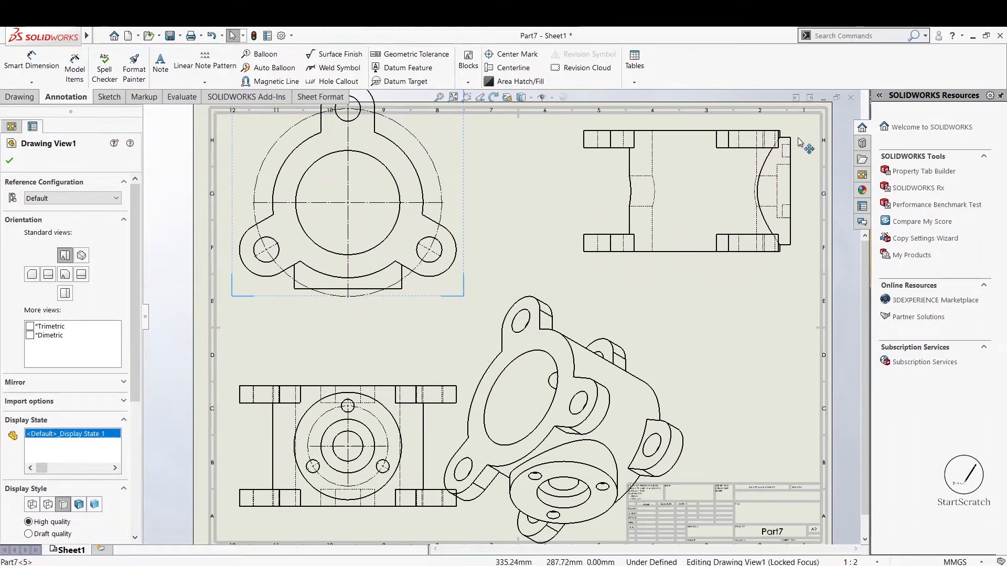
{"action": "left_click", "coordinate": [662, 400]}
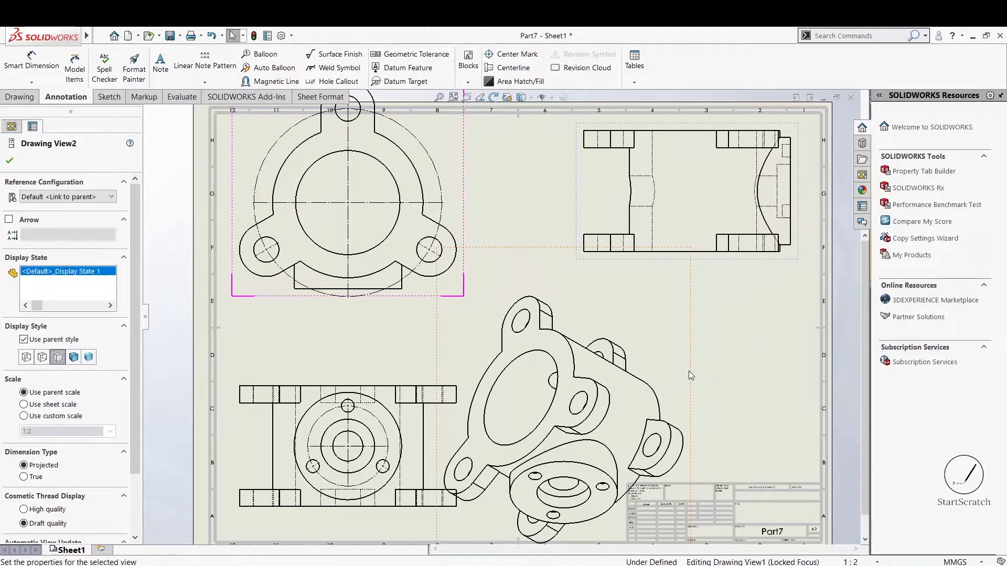
{"action": "mouse_move", "coordinate": [698, 328]}
{"action": "left_mouse_down"}
{"action": "mouse_move", "coordinate": [775, 313]}
{"action": "mouse_move", "coordinate": [786, 278]}
{"action": "mouse_move", "coordinate": [820, 260]}
{"action": "left_mouse_up"}
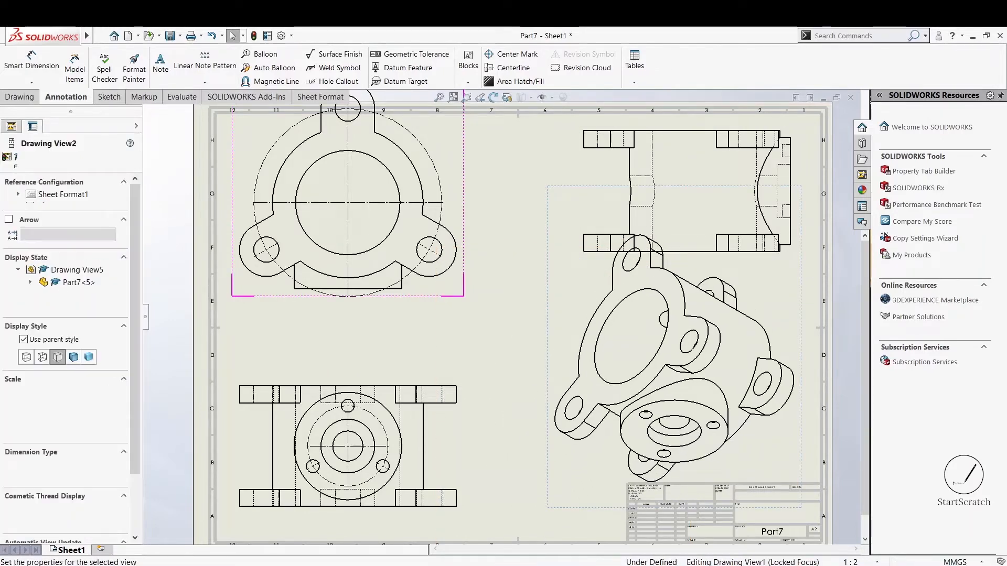
Set the sheet scale to 1:4 in the sheet properties
{"action": "scroll", "coordinate": [596, 338], "scroll_direction": "up", "scroll_amount": 1}
{"action": "right_click", "coordinate": [504, 335]}
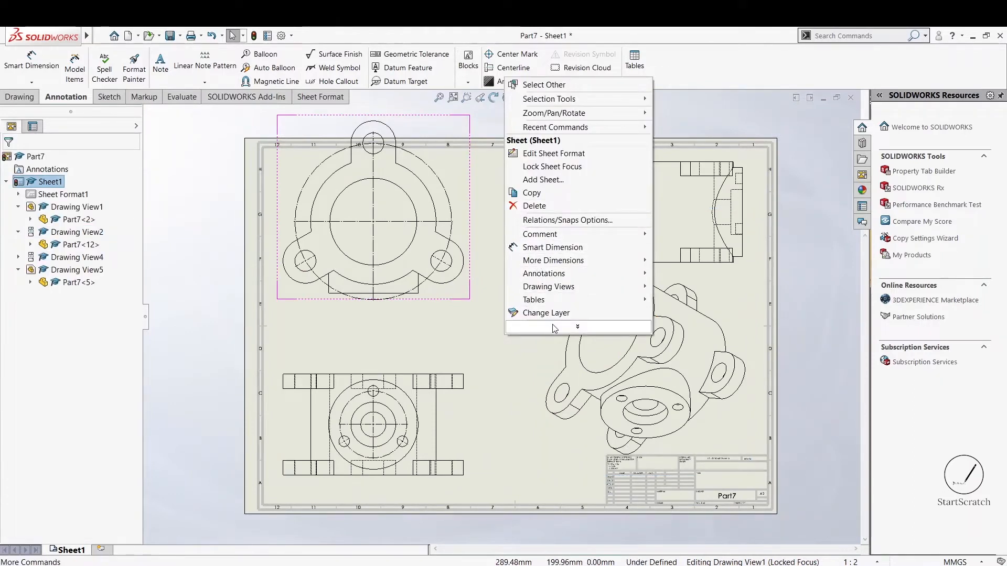
{"action": "mouse_move", "coordinate": [556, 328]}
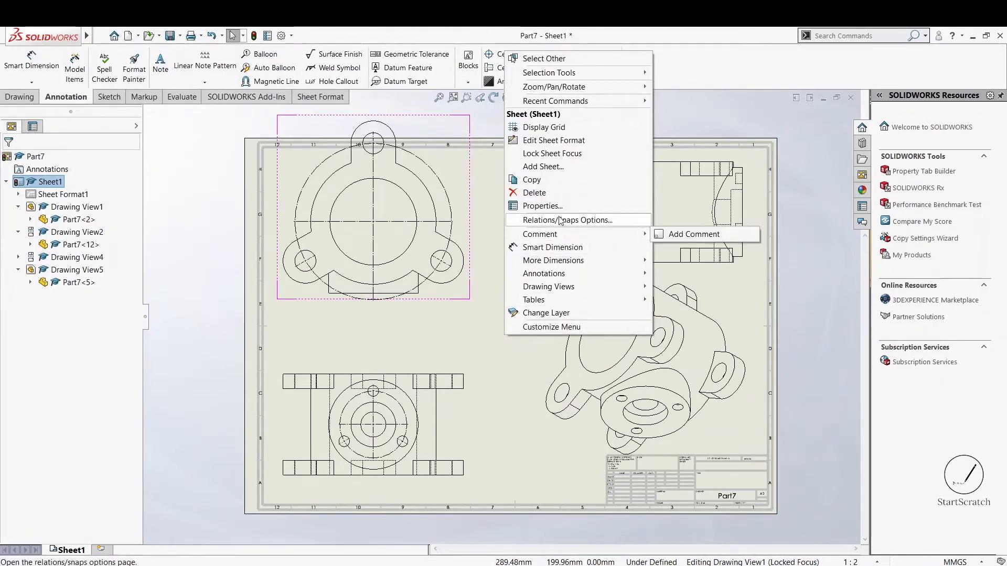
{"action": "left_click", "coordinate": [541, 206]}
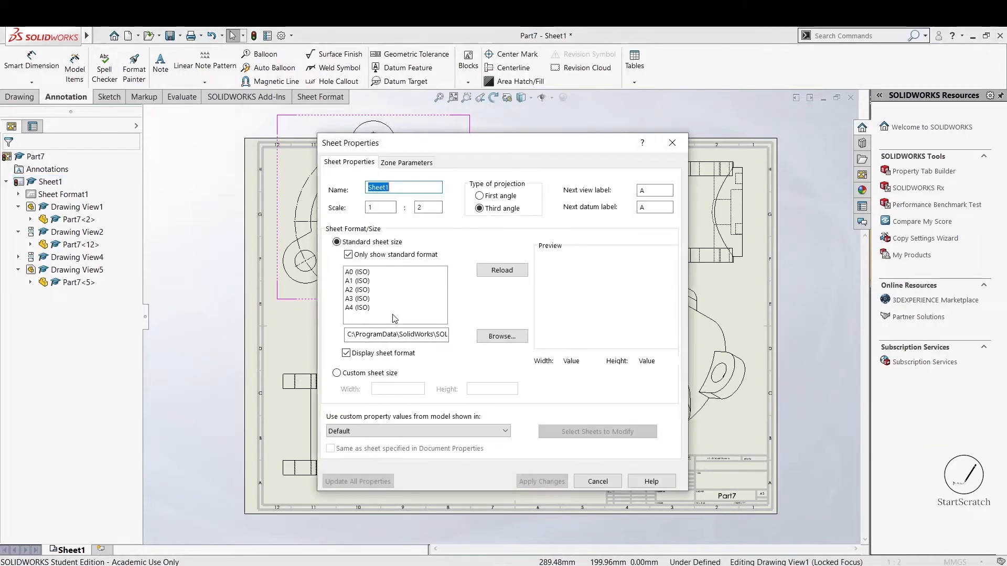
{"action": "left_click", "coordinate": [432, 206]}
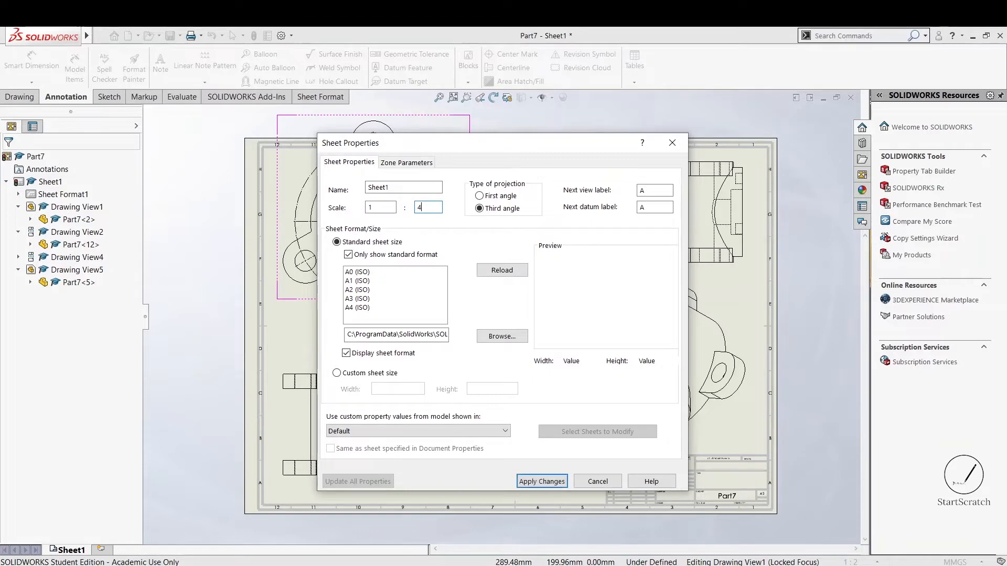
{"action": "key", "text": "Return"}
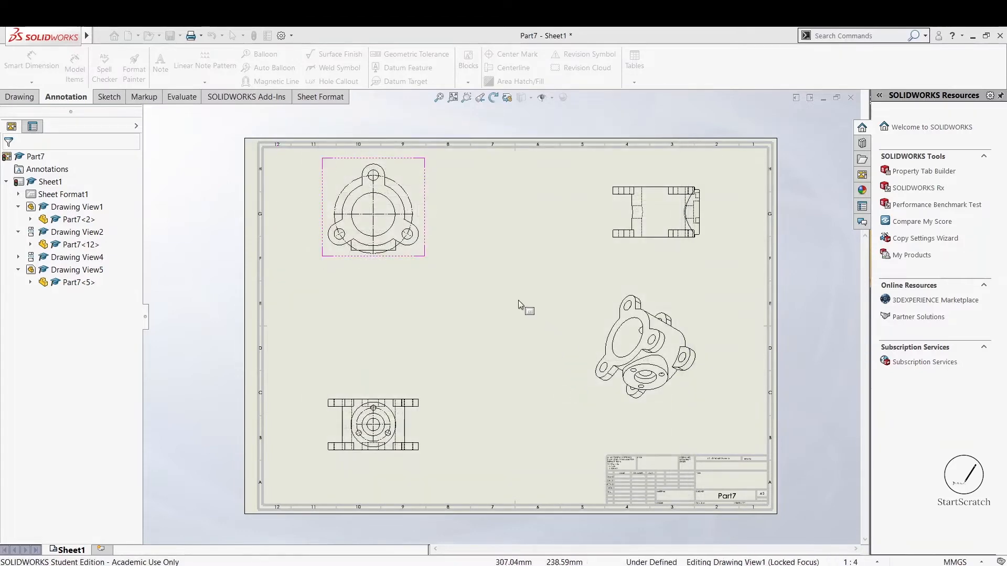
Change the sheet format to A3 (ISO) and agree to delete the modified sheet format notes
{"action": "right_click", "coordinate": [520, 420]}
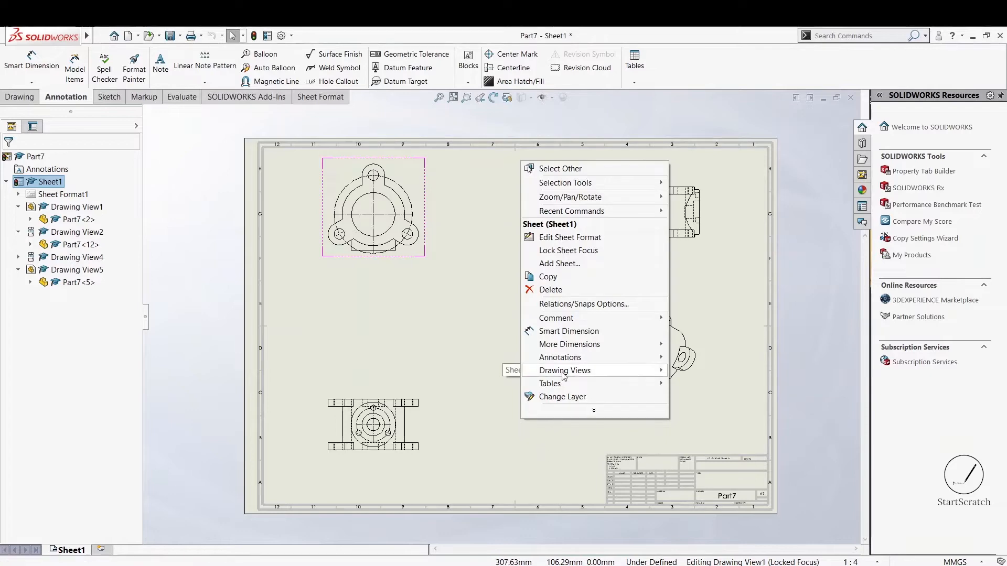
{"action": "left_click", "coordinate": [589, 411]}
{"action": "left_click", "coordinate": [577, 292]}
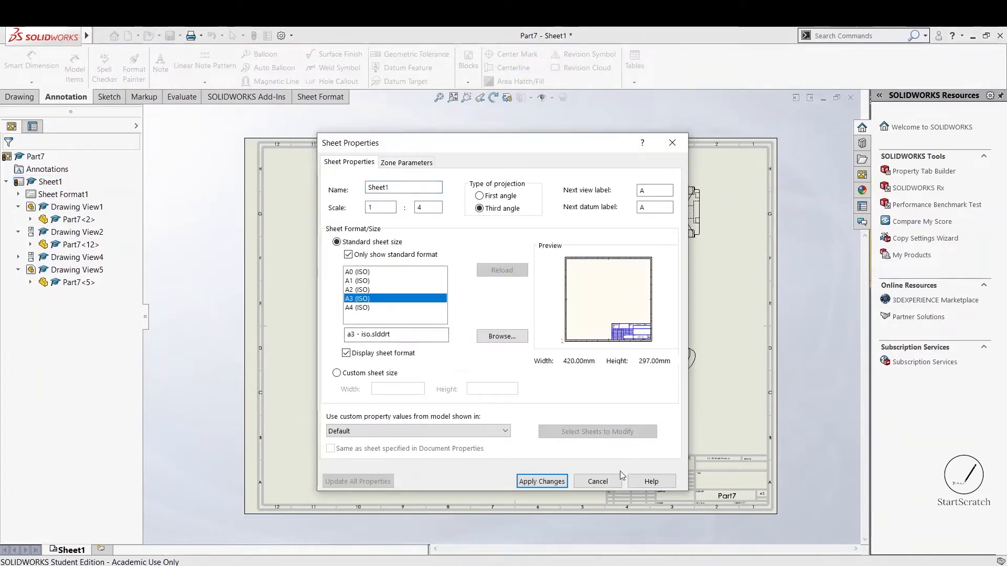
{"action": "left_click", "coordinate": [542, 482]}
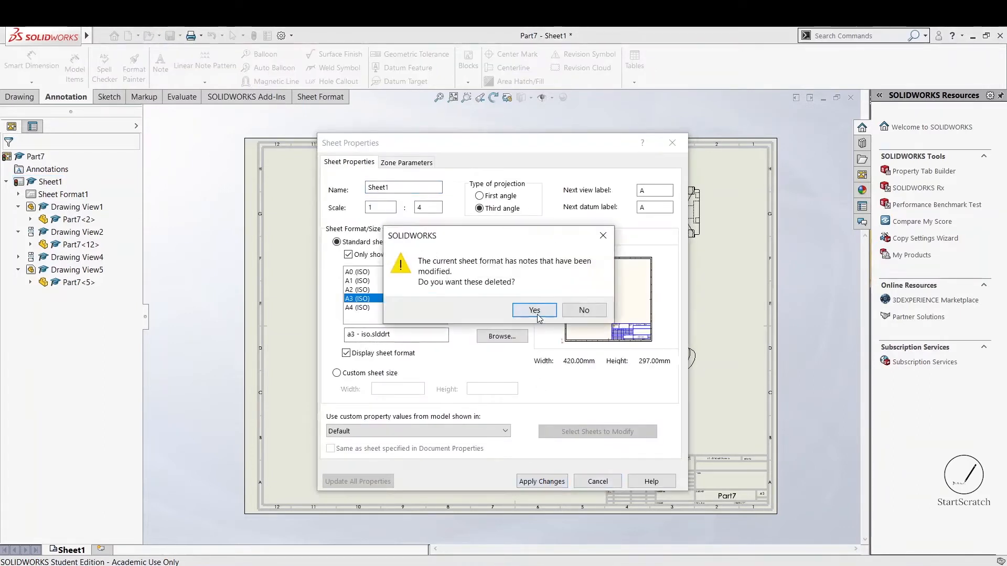
{"action": "left_click", "coordinate": [535, 311]}
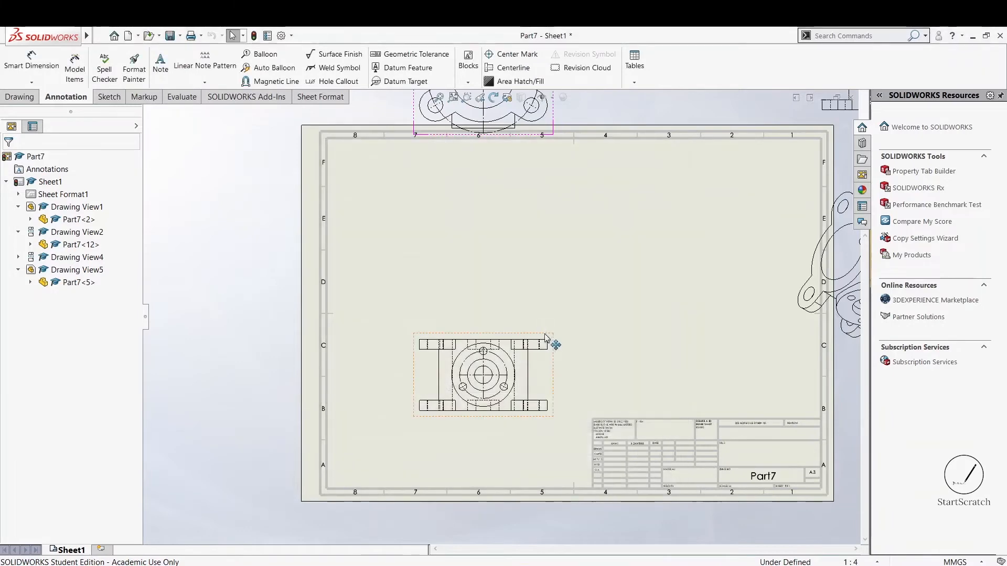
Reposition the flange view, the side view and the isometric view inside the A3 sheet border, clear of the title block
{"action": "scroll", "coordinate": [651, 318], "scroll_direction": "up", "scroll_amount": 1}
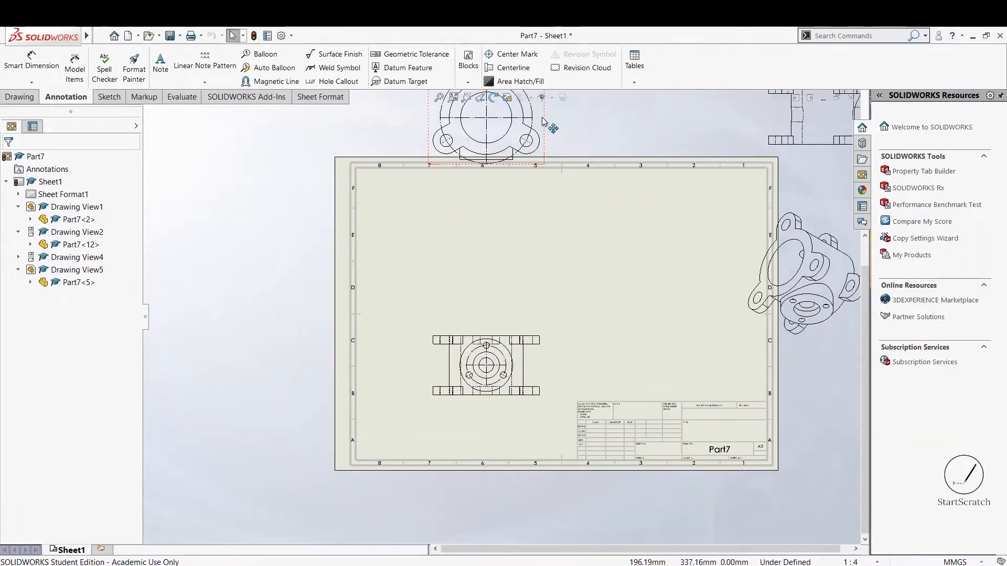
{"action": "mouse_move", "coordinate": [546, 131]}
{"action": "left_mouse_down"}
{"action": "mouse_move", "coordinate": [535, 210]}
{"action": "mouse_move", "coordinate": [504, 248]}
{"action": "left_mouse_up"}
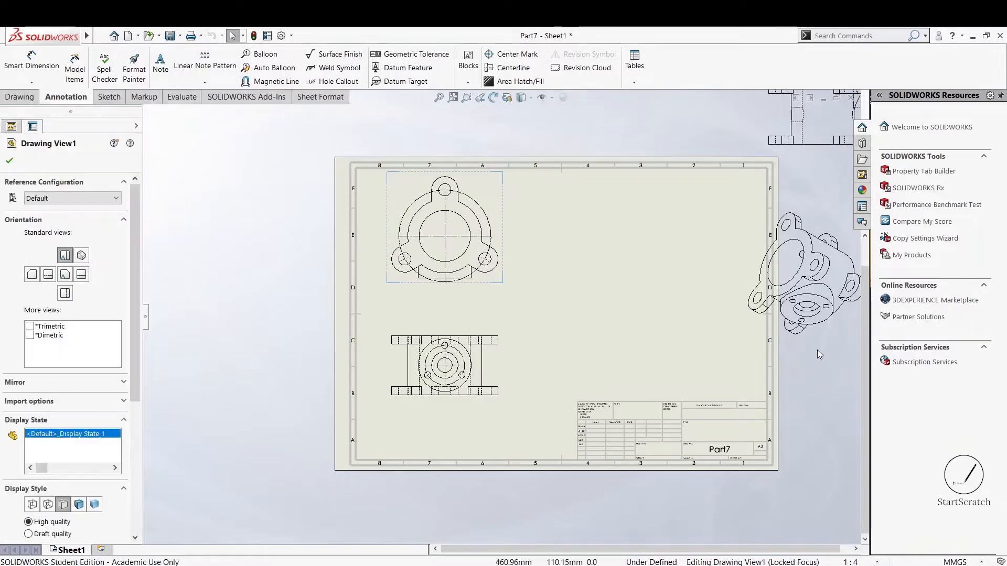
{"action": "mouse_move", "coordinate": [771, 106]}
{"action": "left_mouse_down"}
{"action": "mouse_move", "coordinate": [632, 220]}
{"action": "mouse_move", "coordinate": [706, 149]}
{"action": "left_mouse_up"}
{"action": "mouse_move", "coordinate": [773, 108]}
{"action": "left_mouse_down"}
{"action": "mouse_move", "coordinate": [722, 136]}
{"action": "mouse_move", "coordinate": [682, 117]}
{"action": "left_mouse_up"}
{"action": "double_click", "coordinate": [774, 121]}
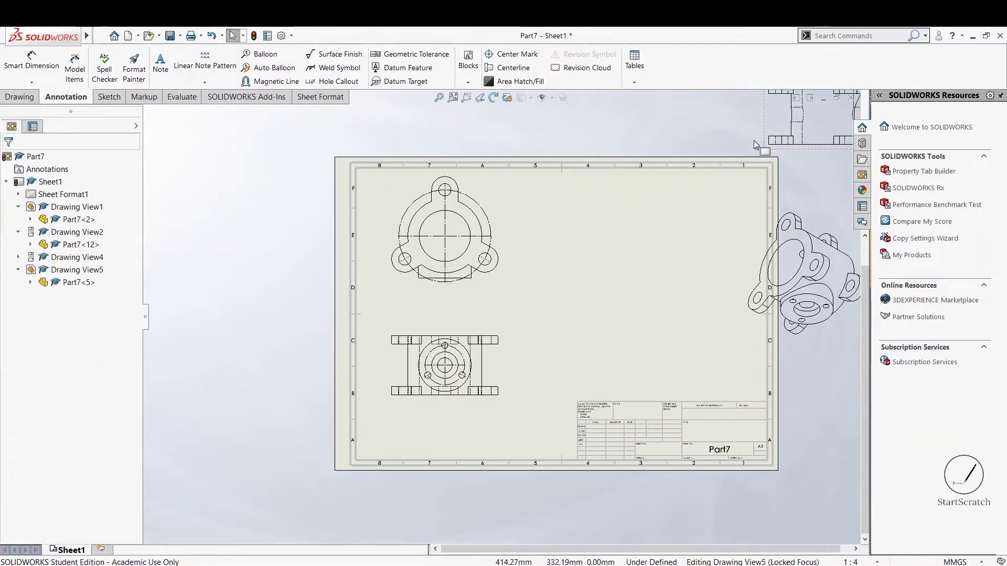
{"action": "mouse_move", "coordinate": [682, 195]}
{"action": "left_mouse_down"}
{"action": "mouse_move", "coordinate": [741, 161]}
{"action": "mouse_move", "coordinate": [663, 214]}
{"action": "mouse_move", "coordinate": [546, 266]}
{"action": "left_mouse_up"}
{"action": "left_click", "coordinate": [653, 119]}
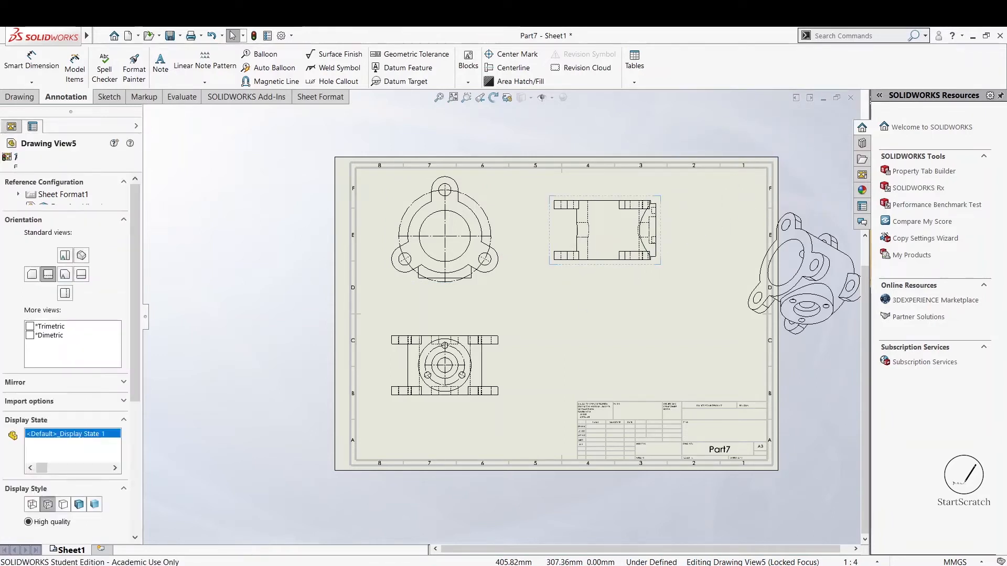
{"action": "left_click_drag", "start_coordinate": [747, 352], "coordinate": [635, 375]}
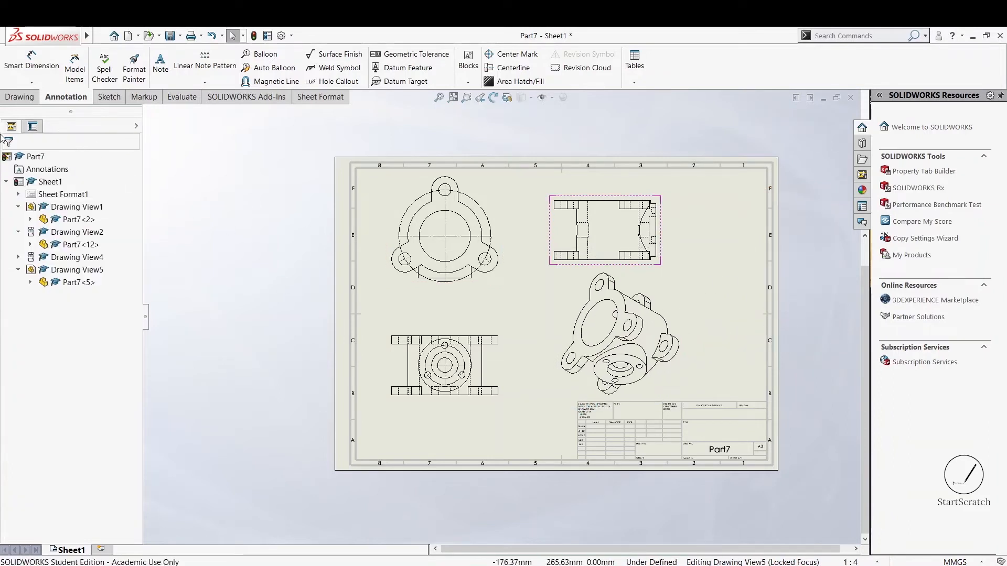
Start DimXpert dimensioning with linear pattern and baseline schemes, and set the datum at the flange view's lower-right body vertex beside the bolt hole
{"action": "left_click", "coordinate": [7, 98]}
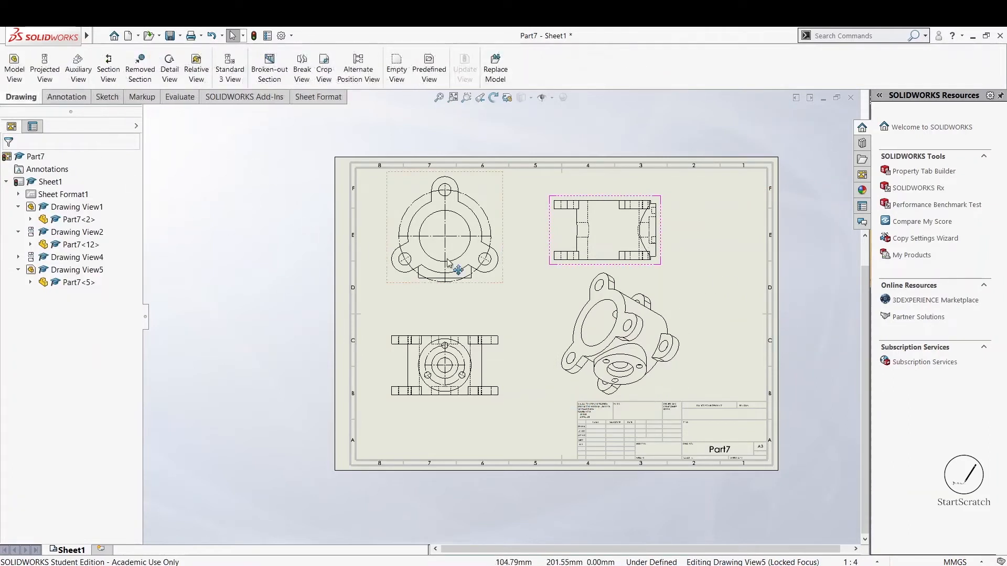
{"action": "scroll", "coordinate": [570, 336], "scroll_direction": "down", "scroll_amount": 1}
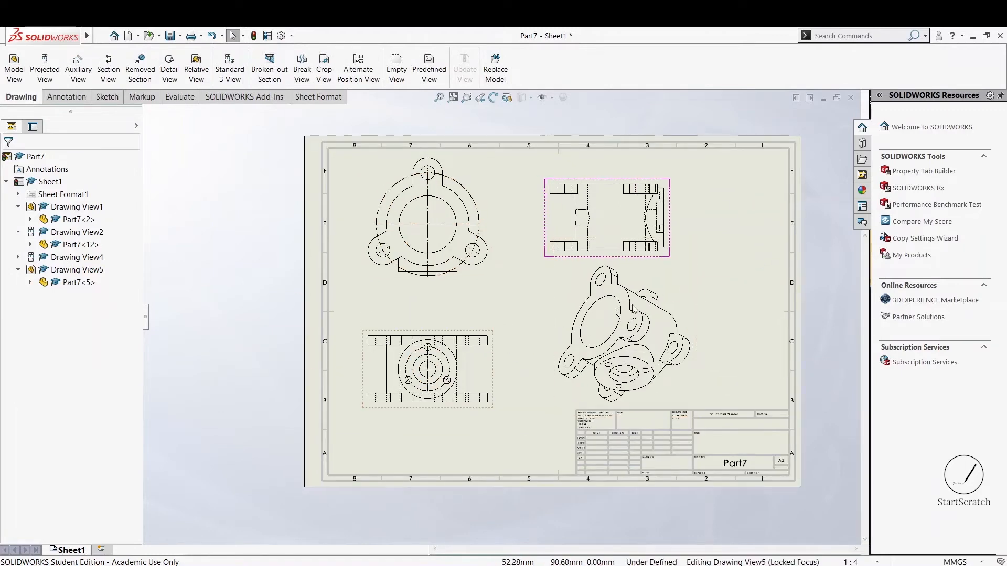
{"action": "left_click", "coordinate": [58, 98]}
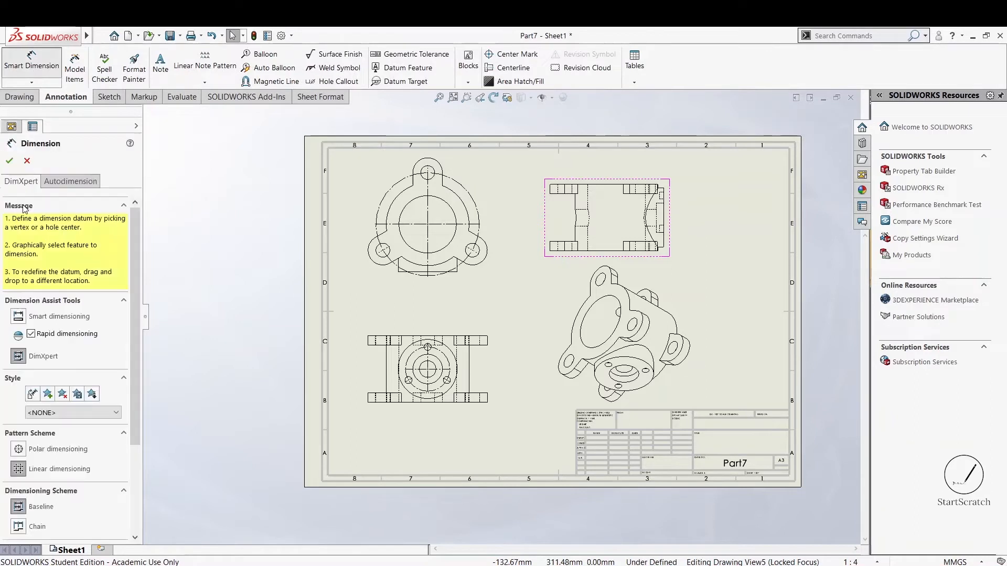
{"action": "left_click", "coordinate": [21, 317]}
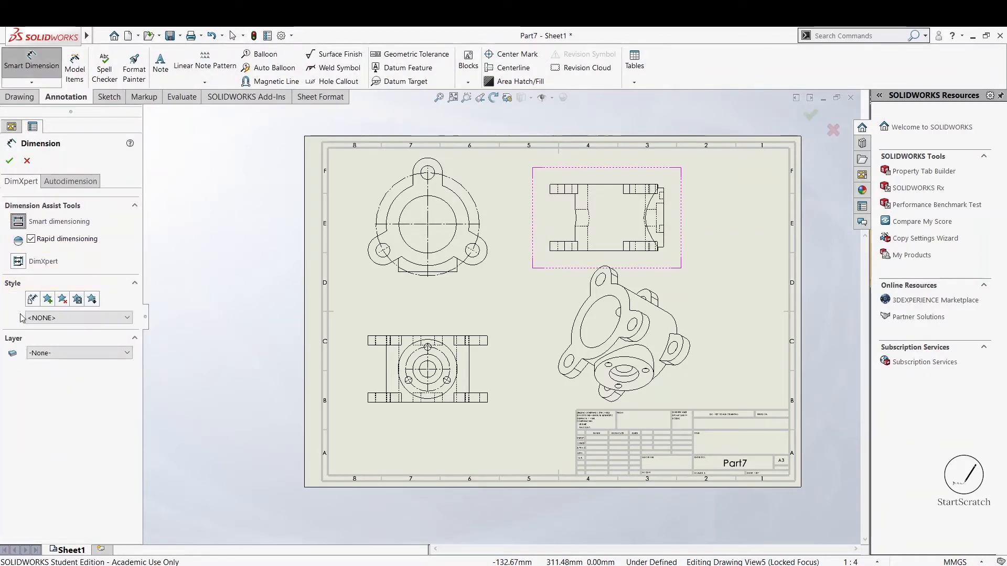
{"action": "left_click", "coordinate": [18, 262]}
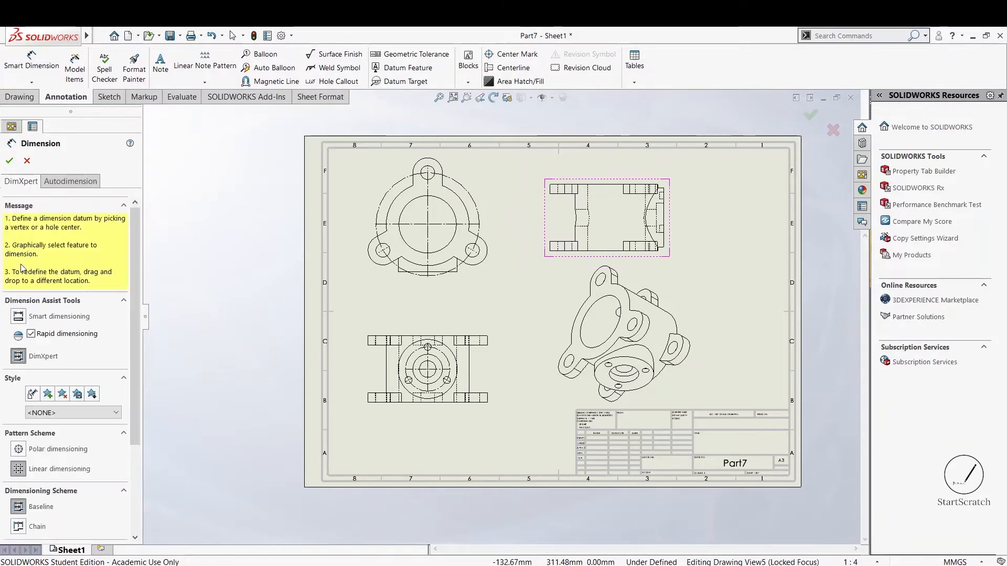
{"action": "scroll", "coordinate": [93, 425], "scroll_direction": "down", "scroll_amount": 3}
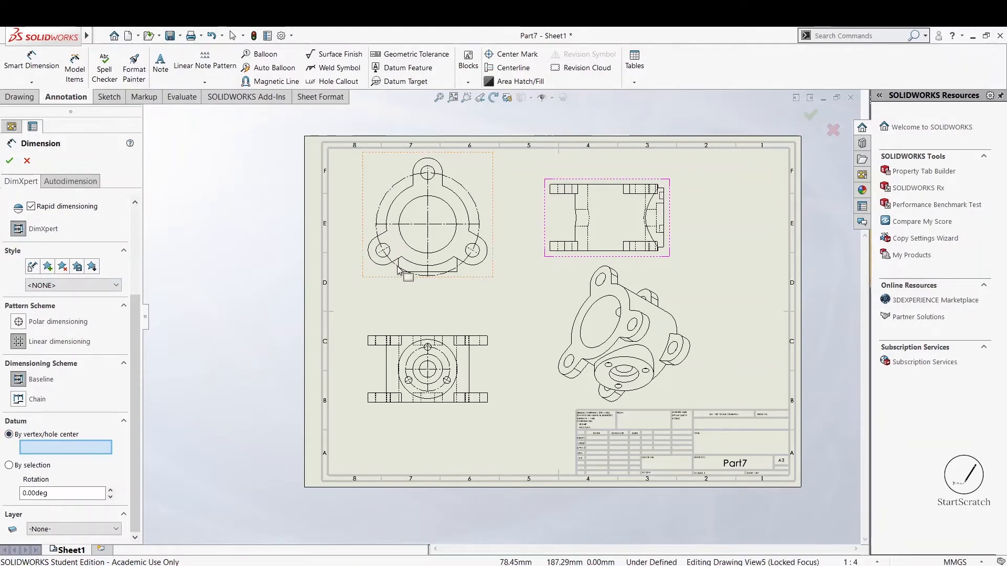
{"action": "scroll", "coordinate": [400, 277], "scroll_direction": "down", "scroll_amount": 3}
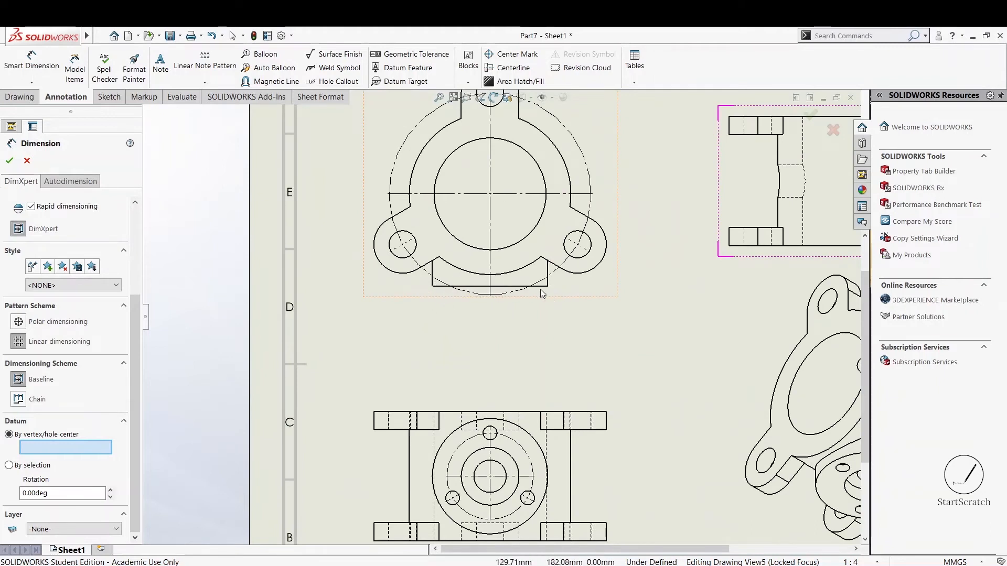
{"action": "left_click", "coordinate": [541, 257]}
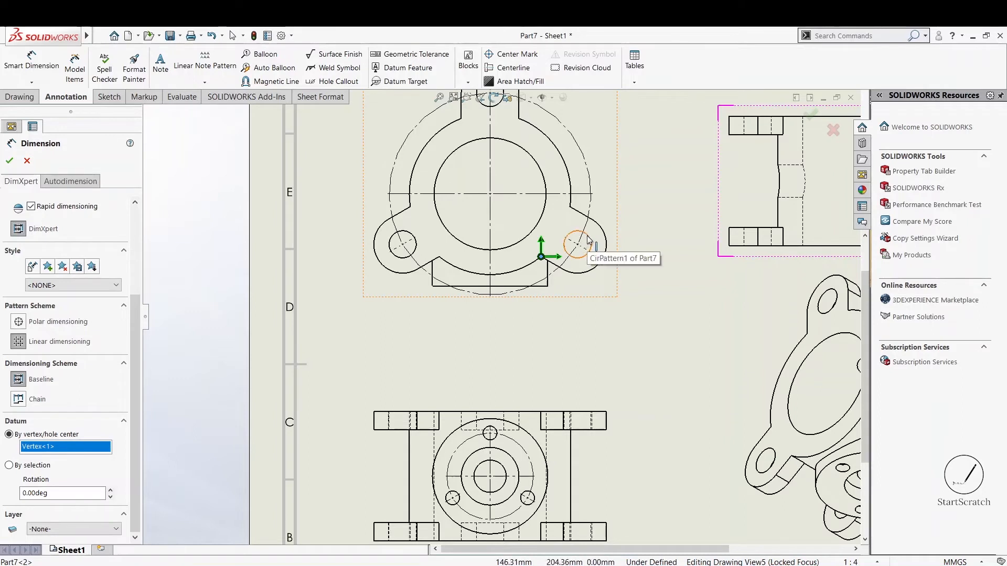
Dimension the flange view's three-hole pattern from the datum with DimXpert and accept the callout warning
{"action": "left_click", "coordinate": [587, 239]}
{"action": "left_click", "coordinate": [585, 216]}
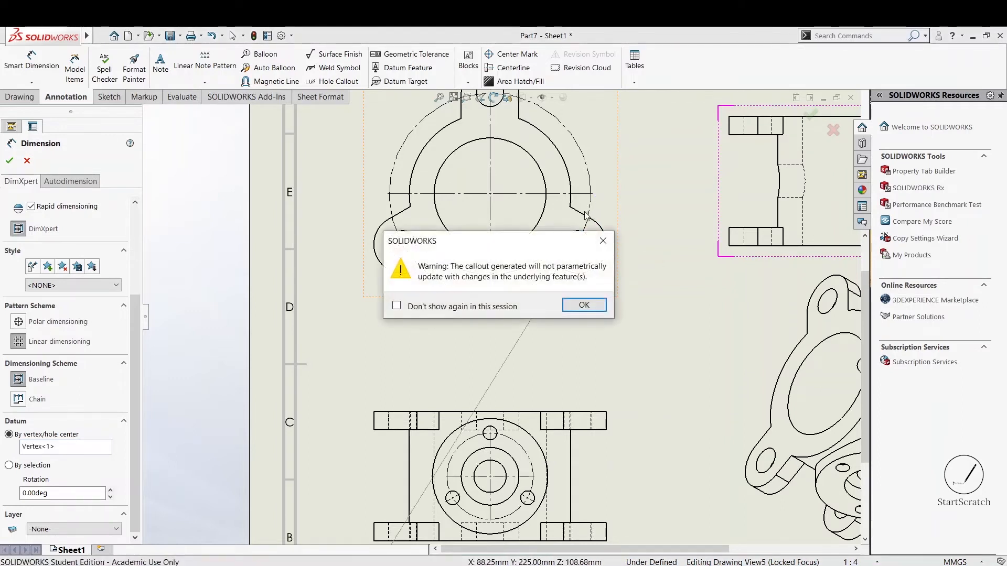
{"action": "left_click", "coordinate": [584, 305]}
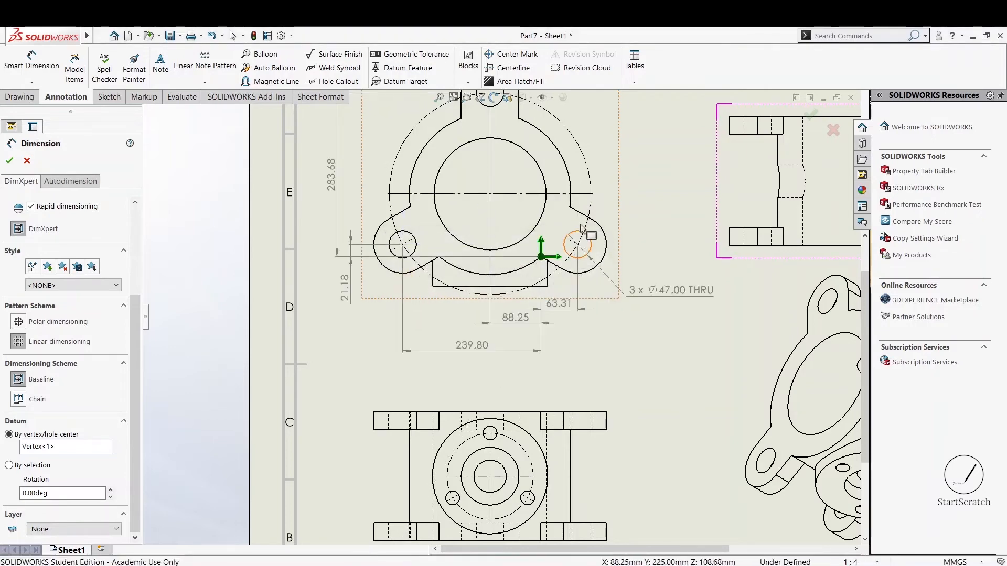
Dimension the outer arc of the flange body with DimXpert and finish the dimensioning
{"action": "key", "text": "f"}
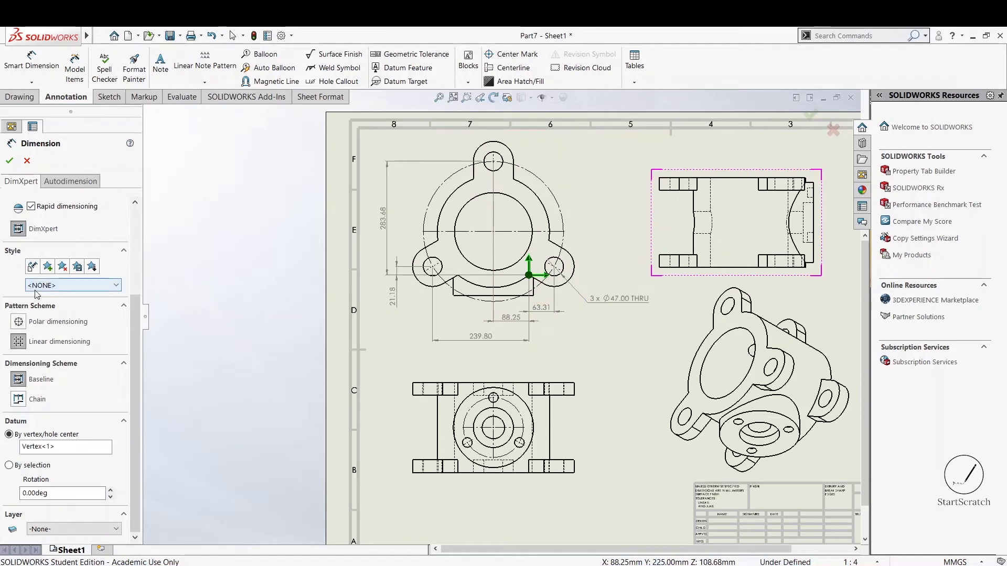
{"action": "left_click", "coordinate": [545, 212]}
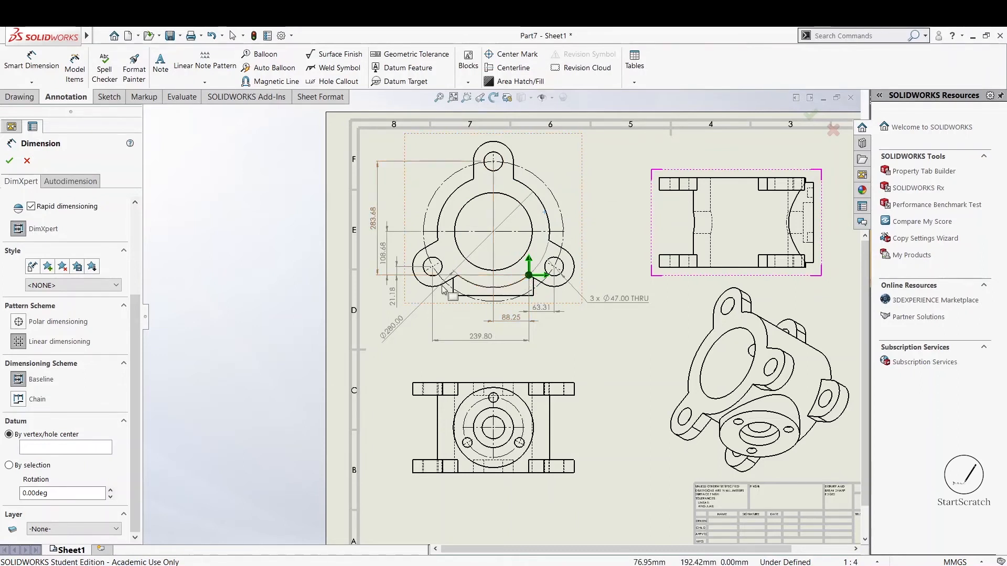
{"action": "key", "text": "f"}
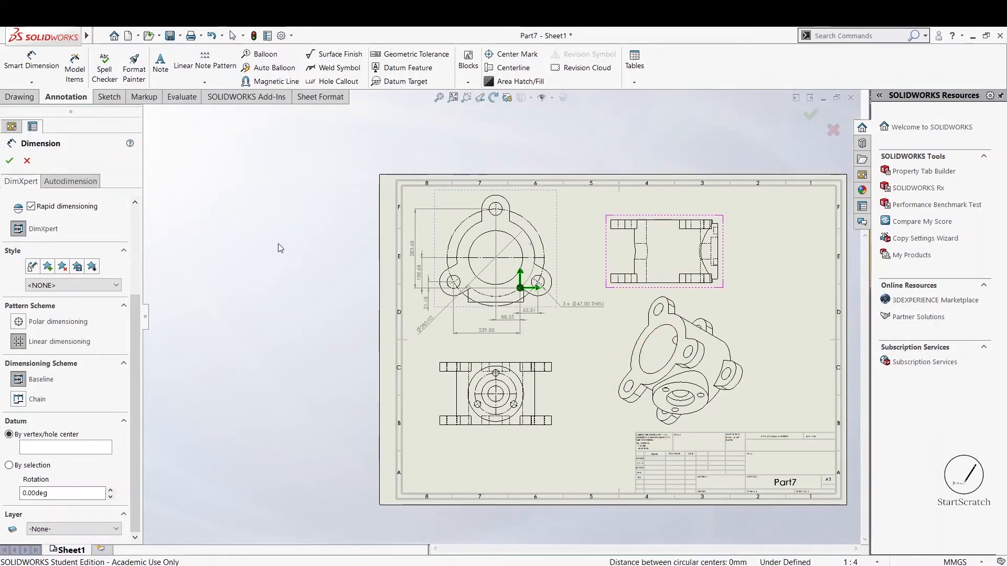
{"action": "left_click", "coordinate": [9, 161]}
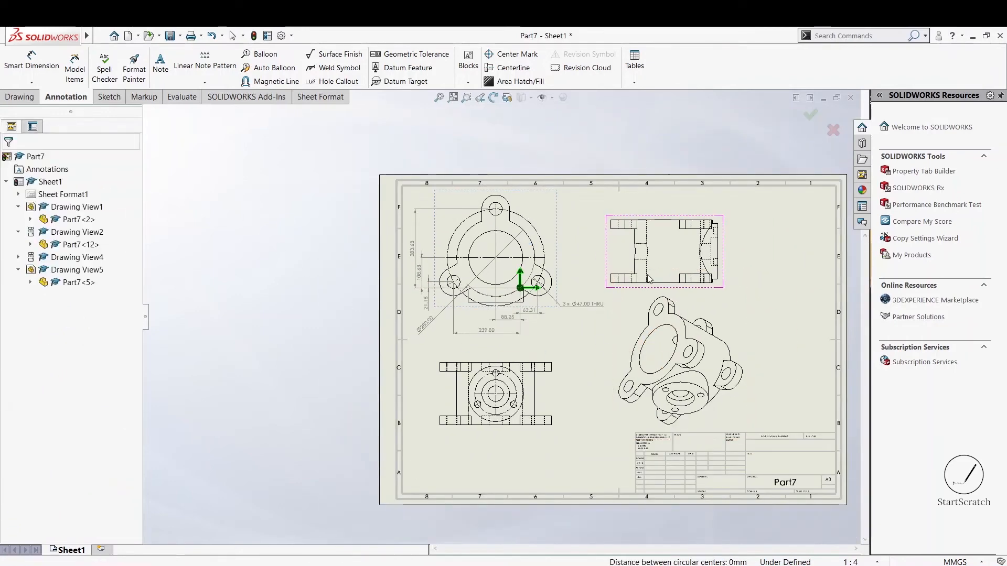
Dimension the height of the view below the flange view with smart dimensioning, placing the dimension to the view's right
{"action": "scroll", "coordinate": [621, 384], "scroll_direction": "down", "scroll_amount": 2}
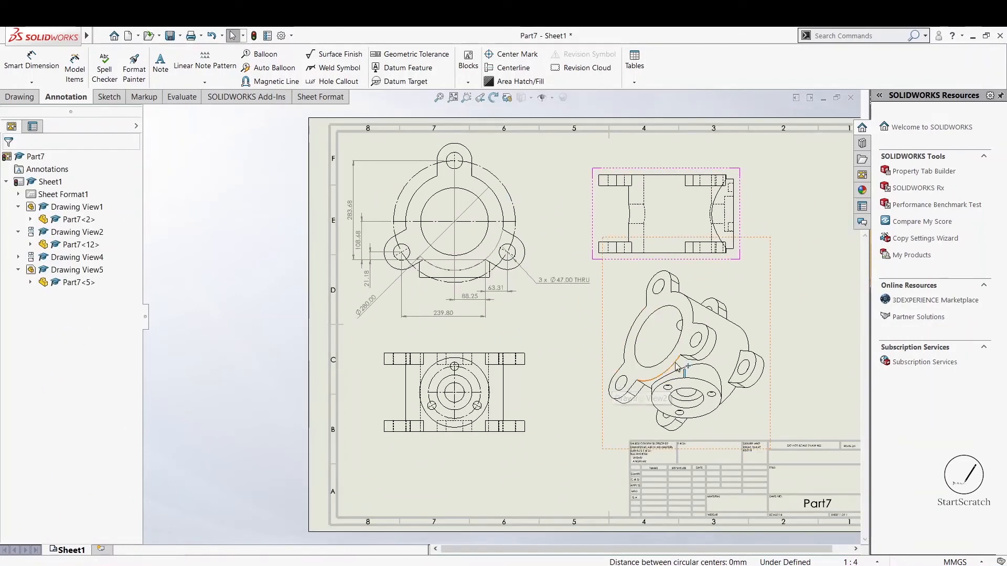
{"action": "left_click", "coordinate": [38, 71]}
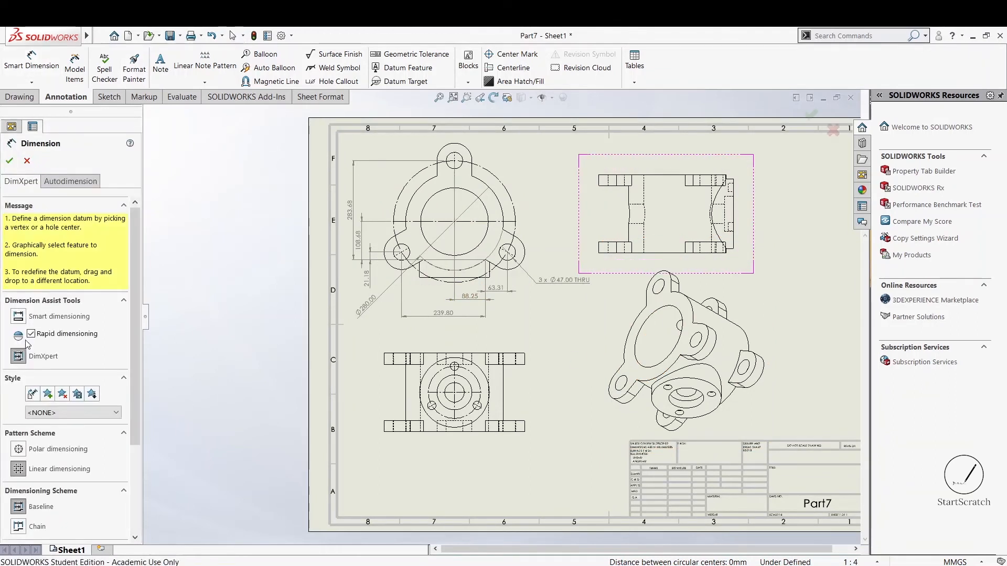
{"action": "left_click", "coordinate": [18, 316]}
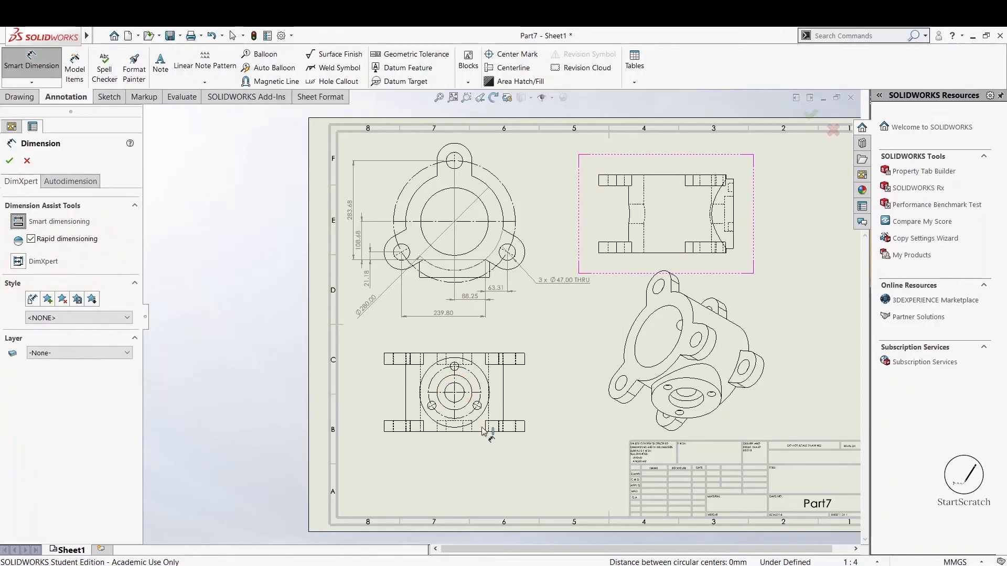
{"action": "left_click", "coordinate": [505, 401]}
{"action": "left_click", "coordinate": [559, 394]}
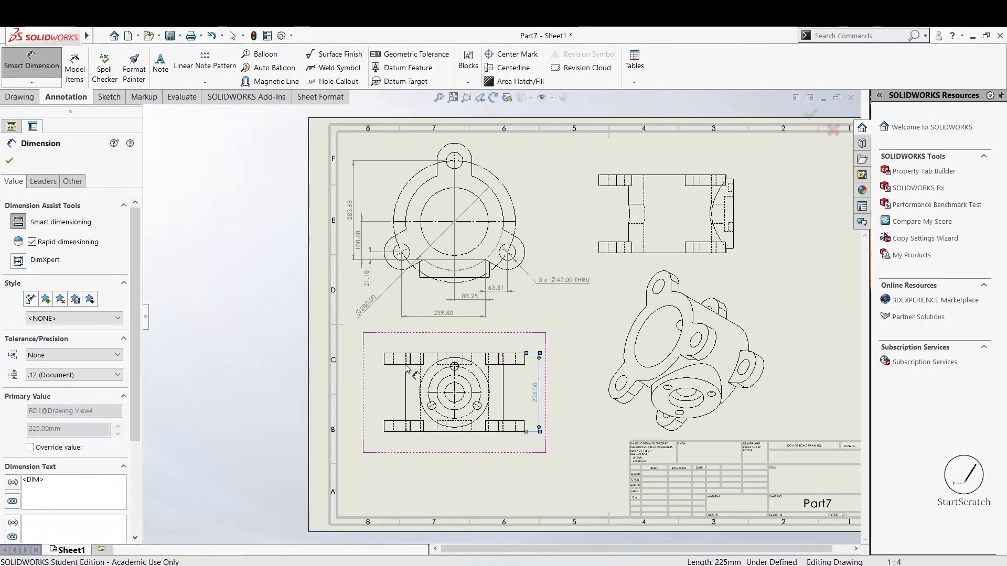
Dimension the diameter of the large round flange in the same view, placing the dimension below the view
{"action": "scroll", "coordinate": [468, 390], "scroll_direction": "down", "scroll_amount": 3}
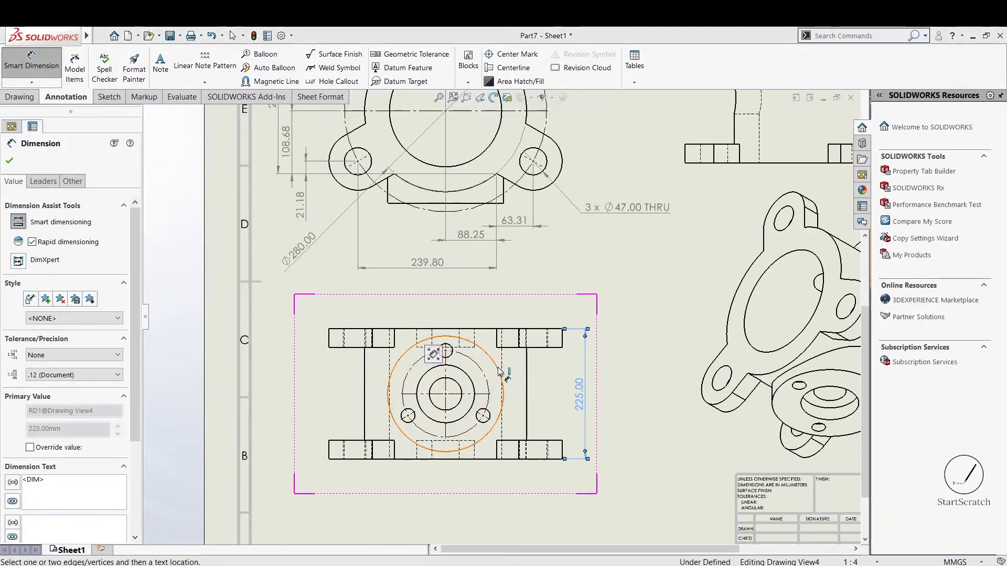
{"action": "left_click", "coordinate": [499, 374]}
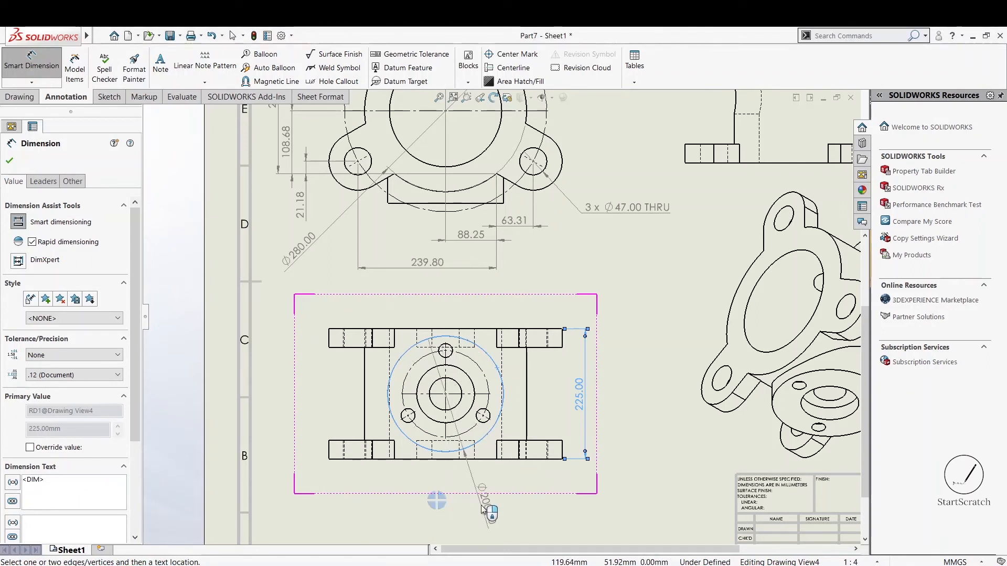
{"action": "left_click", "coordinate": [483, 508]}
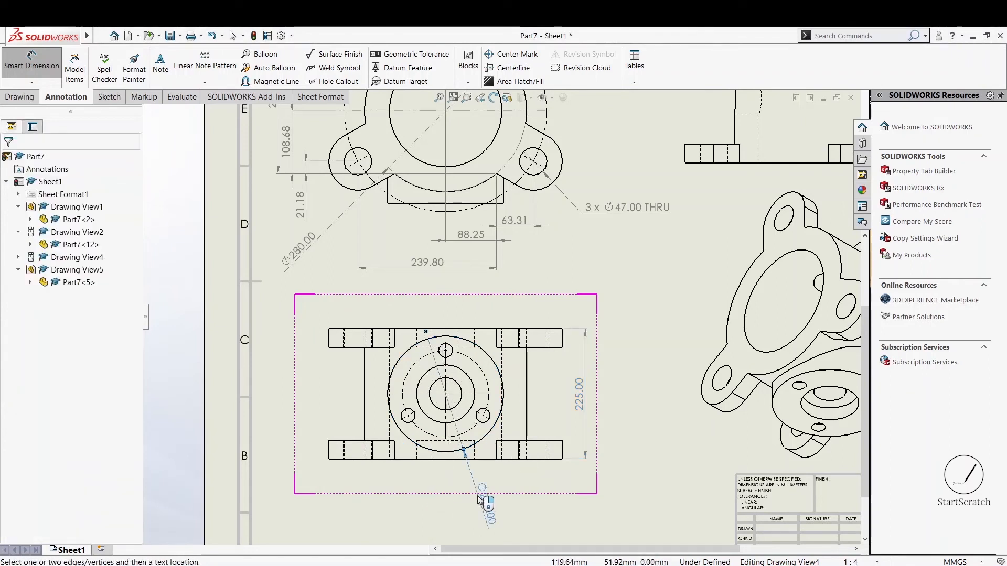
{"action": "left_click", "coordinate": [527, 378]}
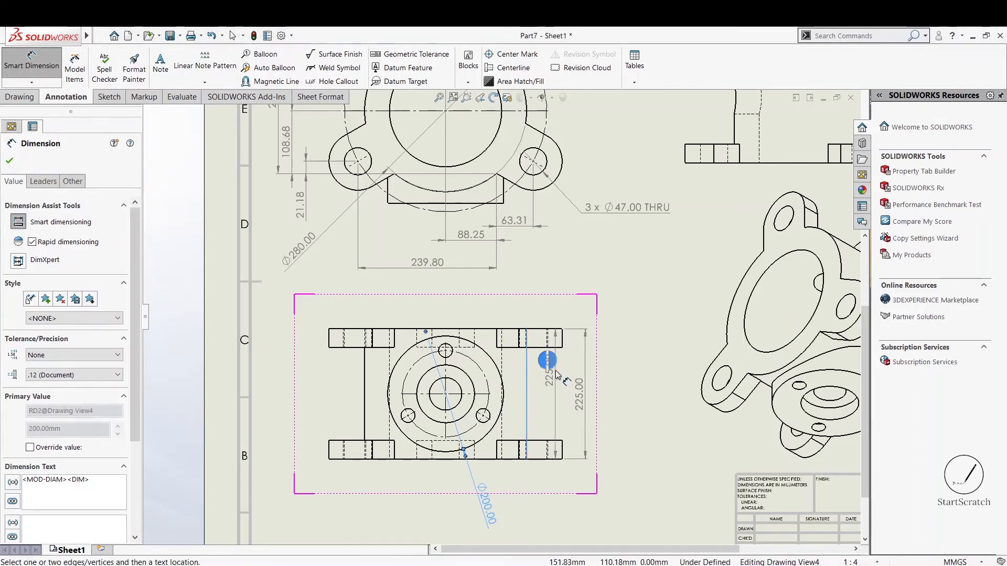
{"action": "key", "text": "Escape"}
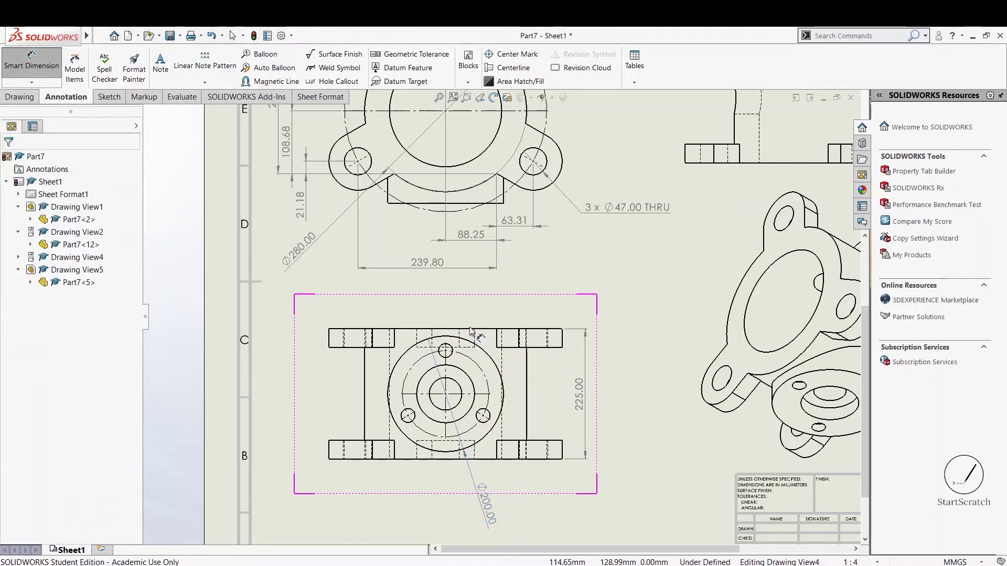
Dimension the top edge segment between the two lugs, placing the dimension above the same view
{"action": "left_click", "coordinate": [469, 329]}
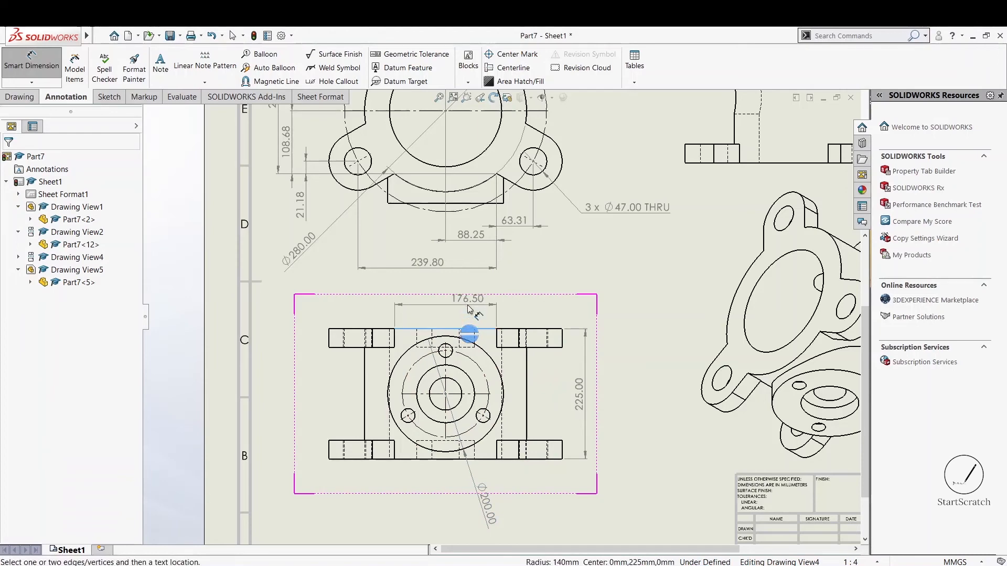
{"action": "left_click", "coordinate": [465, 314]}
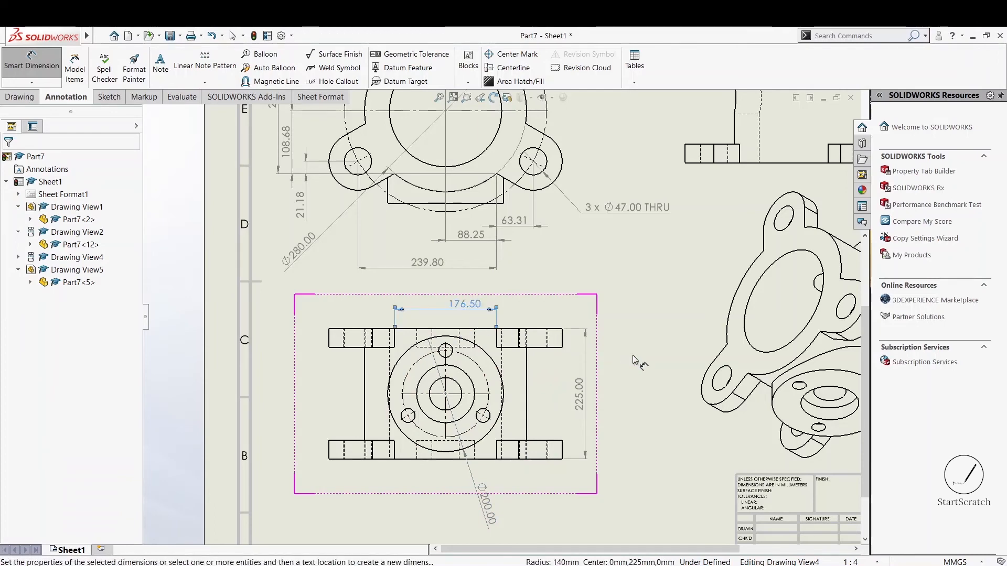
{"action": "key", "text": "Escape"}
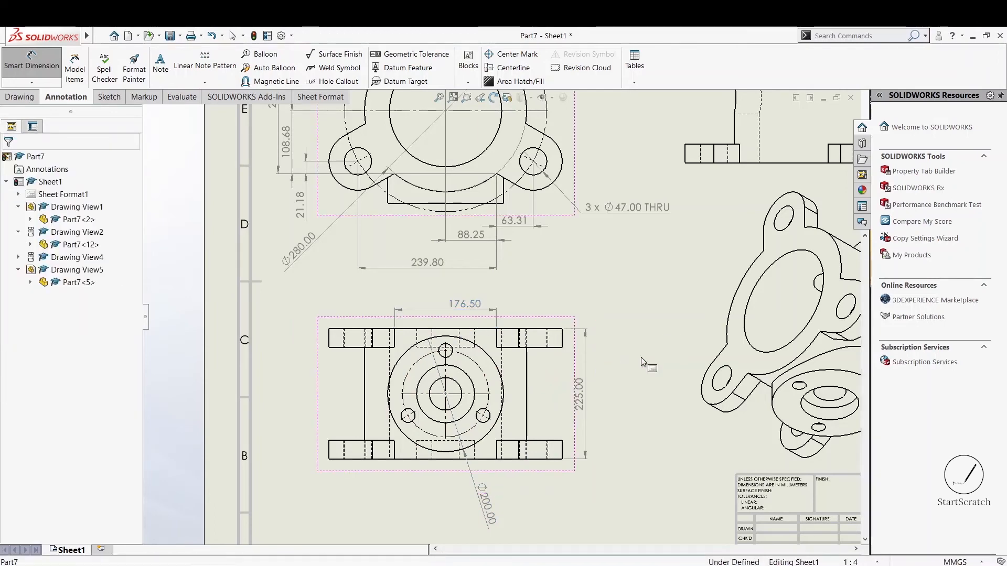
{"action": "key", "text": "f"}
{"action": "scroll", "coordinate": [451, 205], "scroll_direction": "down", "scroll_amount": 2}
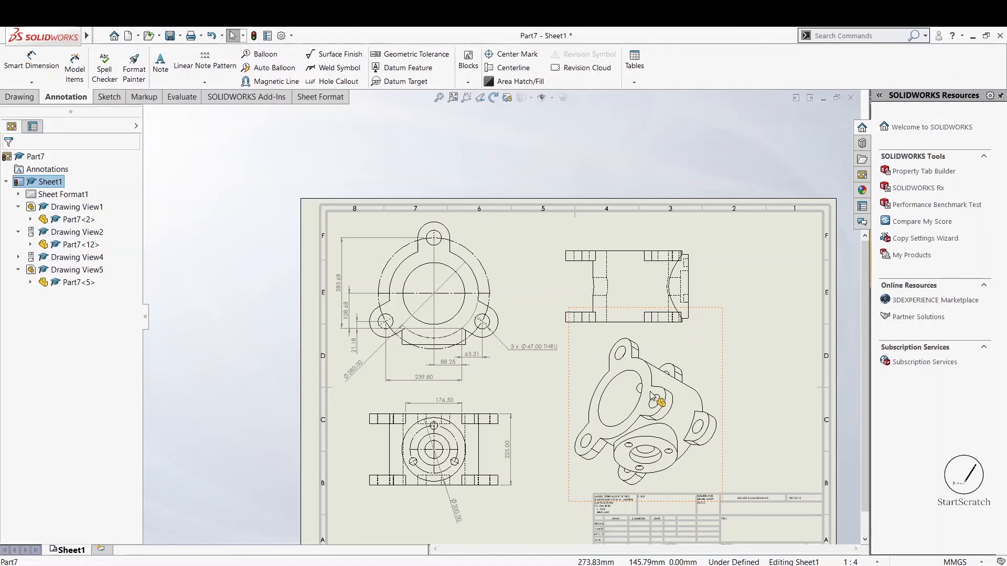
{"action": "left_click", "coordinate": [453, 97]}
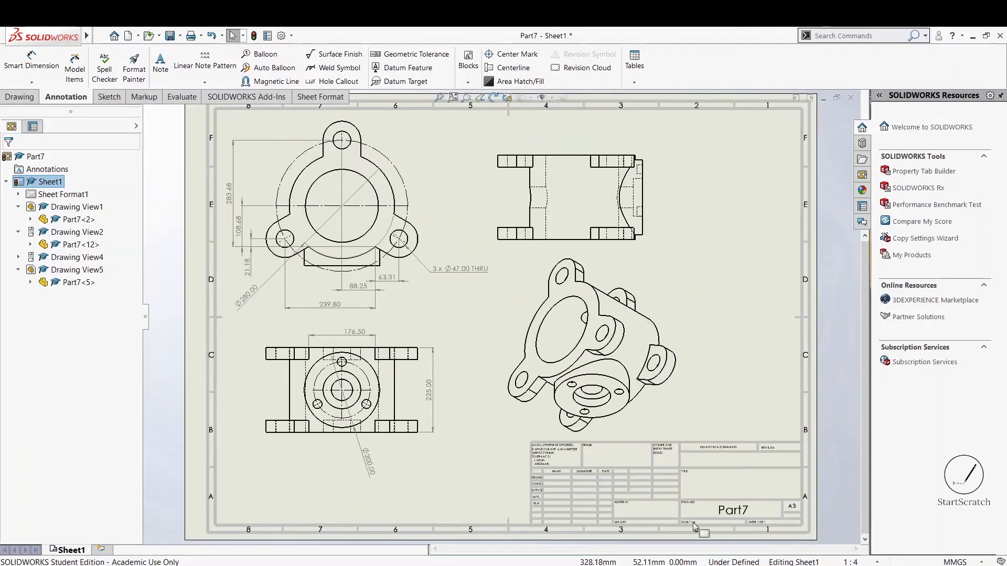